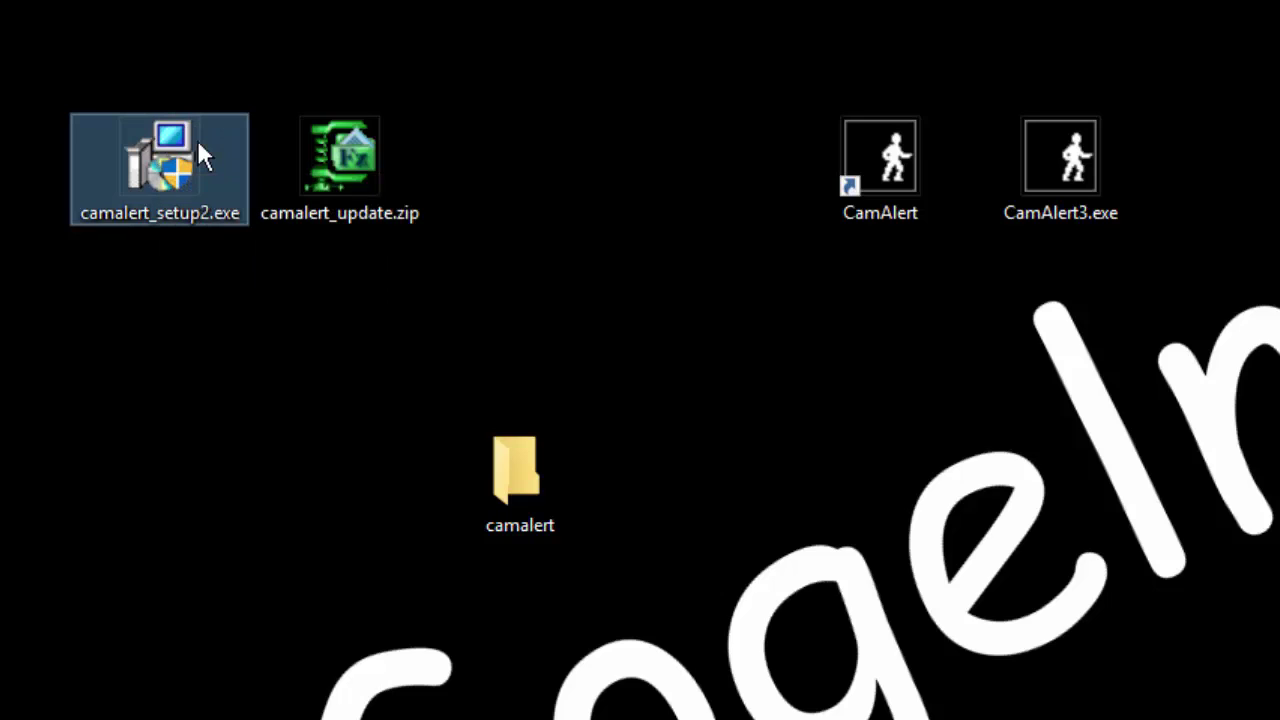
# Launch CamAlert II from its desktop shortcut, then move and enlarge its window.
pyautogui.click(357, 205)
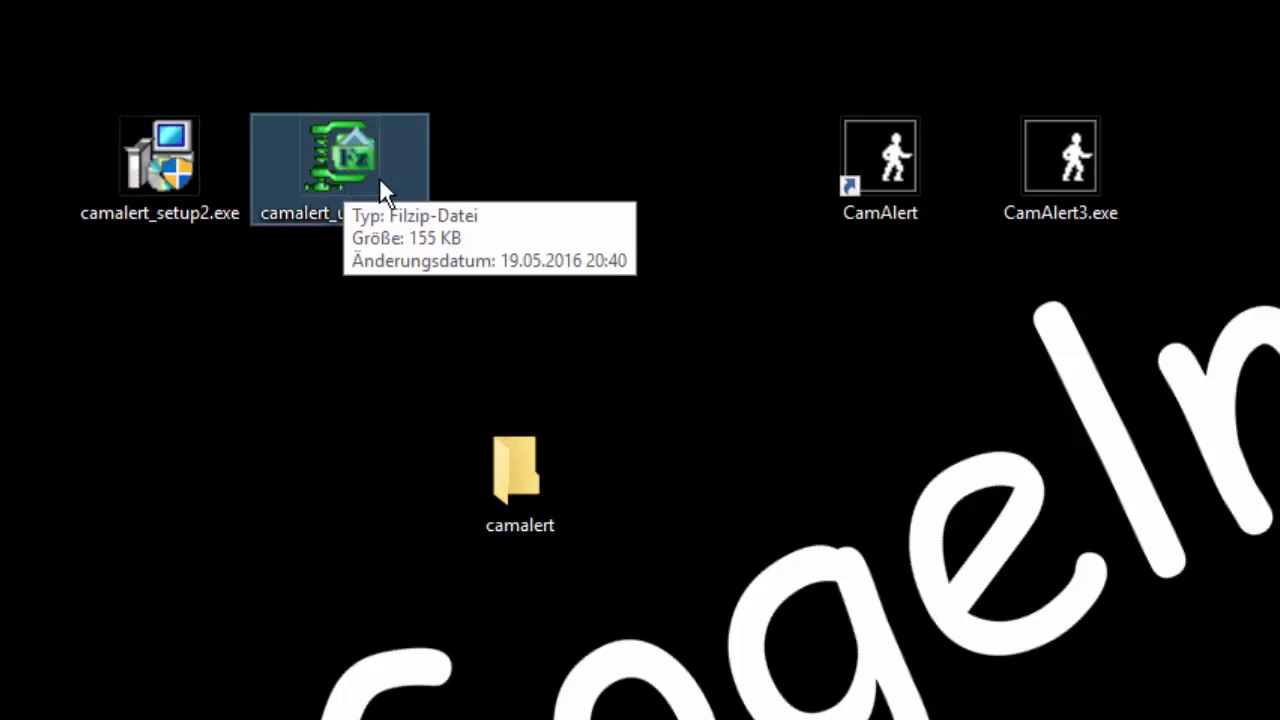
pyautogui.click(862, 172)
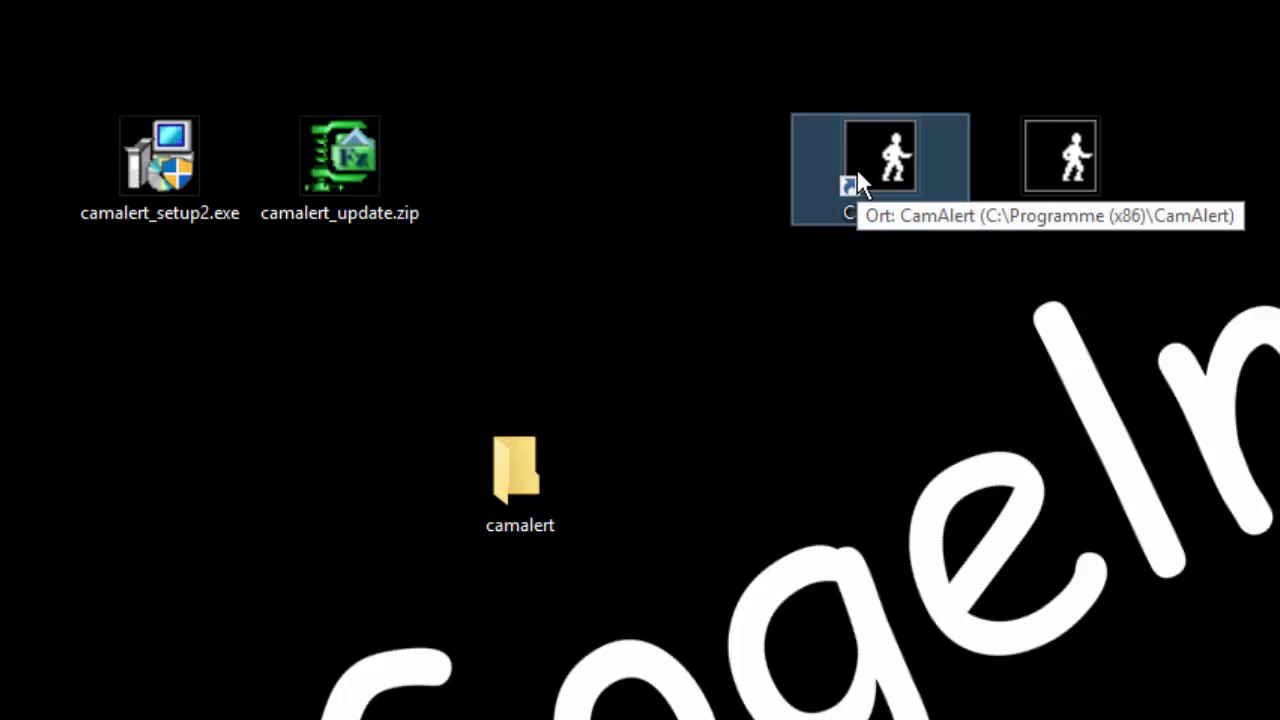
pyautogui.doubleClick(893, 170)
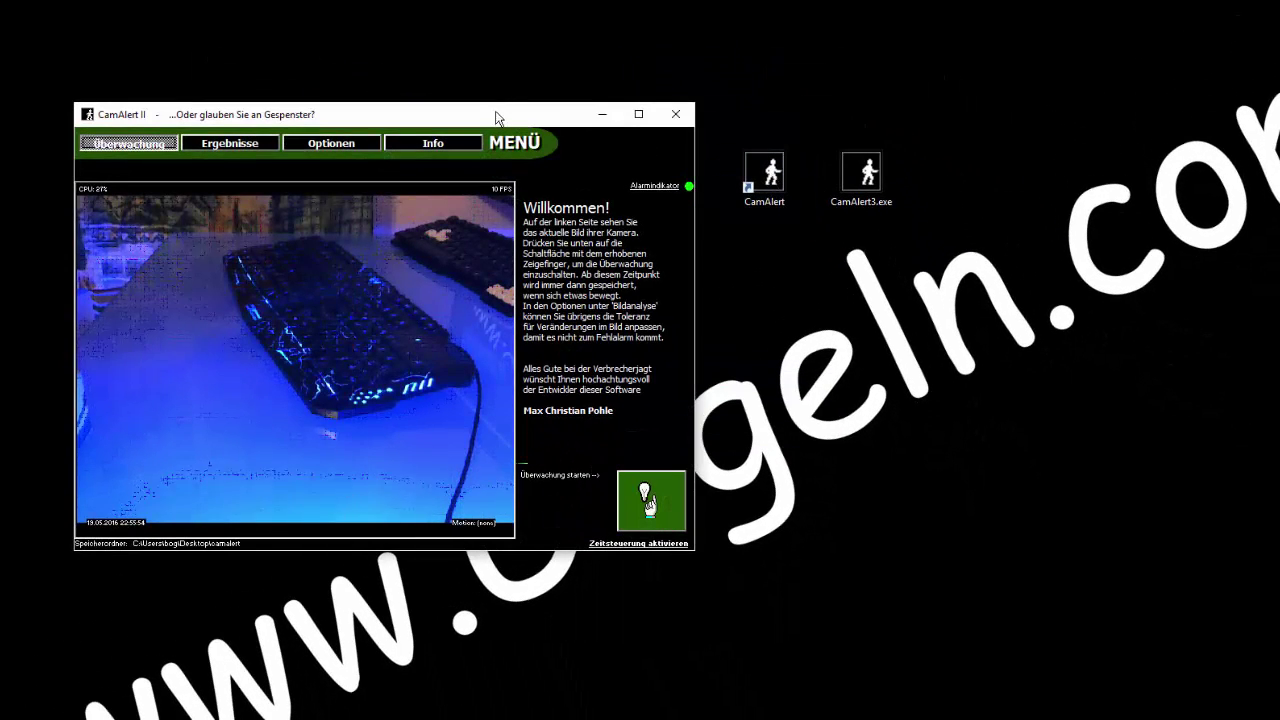
pyautogui.moveTo(503, 110); pyautogui.dragTo(760, 115)
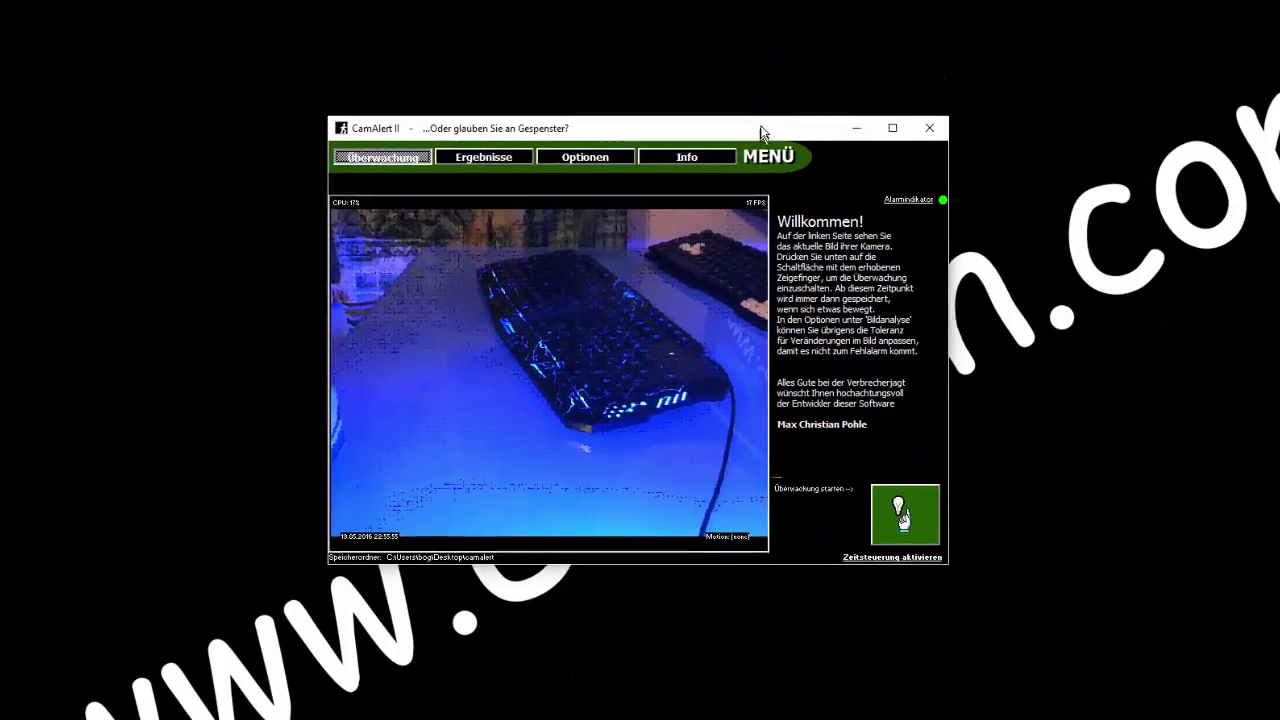
pyautogui.moveTo(951, 556); pyautogui.dragTo(1048, 618)
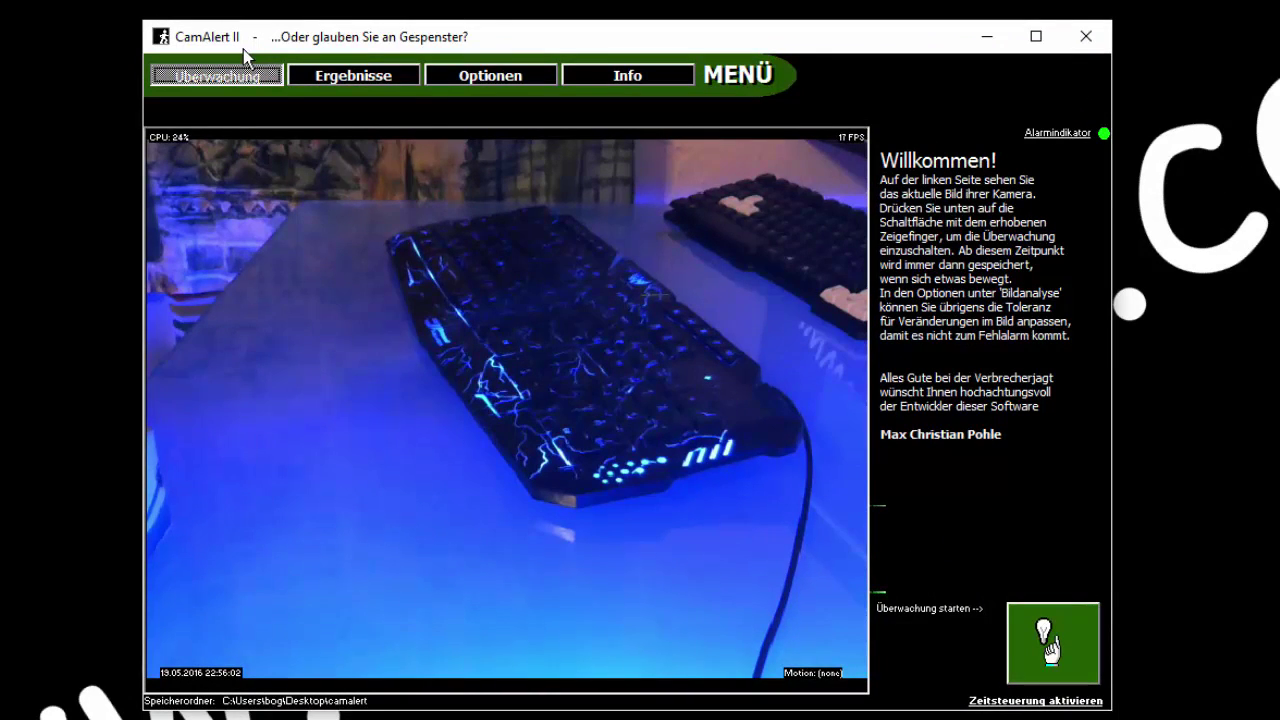
# View the Optionen, Überwachung and Info pages of CamAlert II and close the program.
pyautogui.click(485, 78)
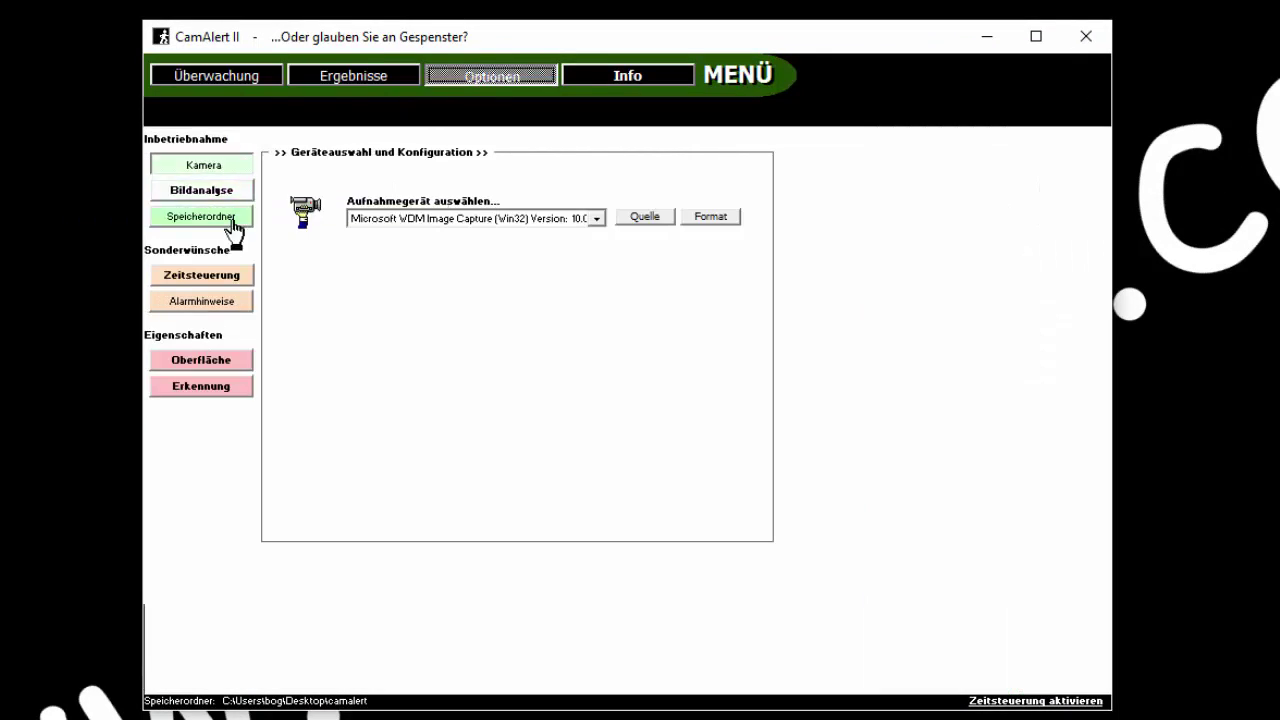
pyautogui.click(261, 80)
pyautogui.click(614, 77)
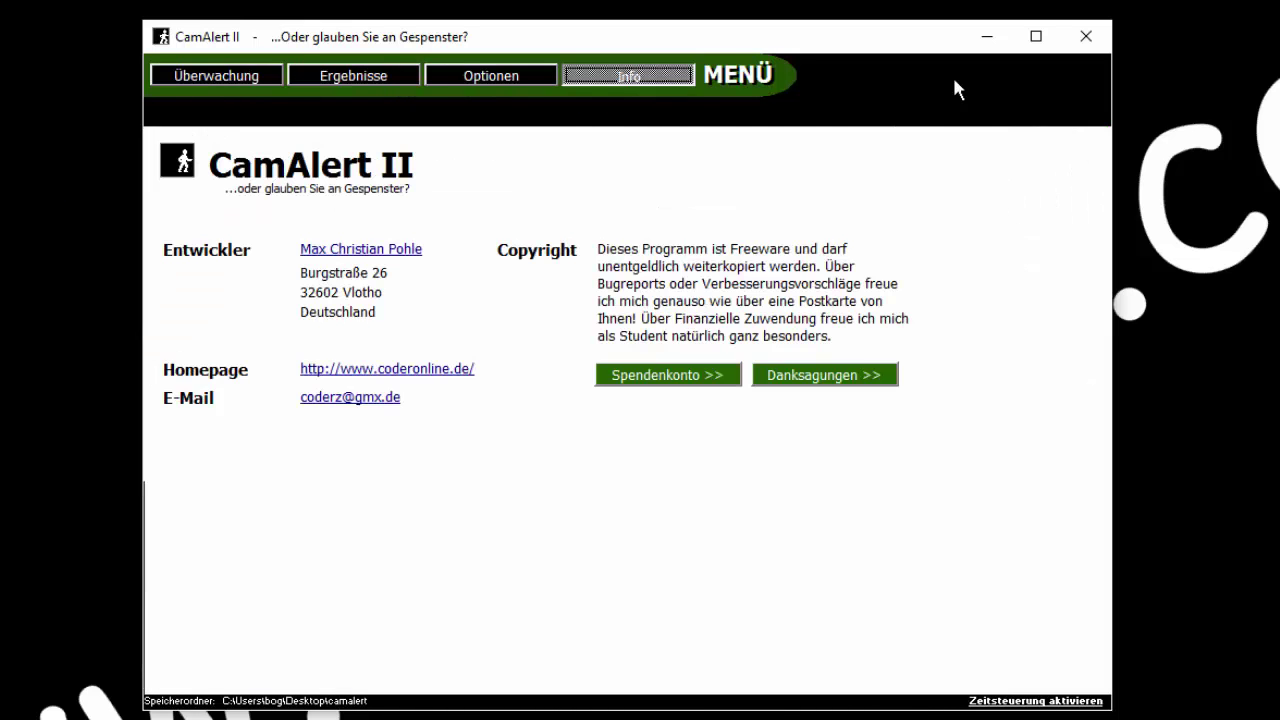
pyautogui.click(1086, 38)
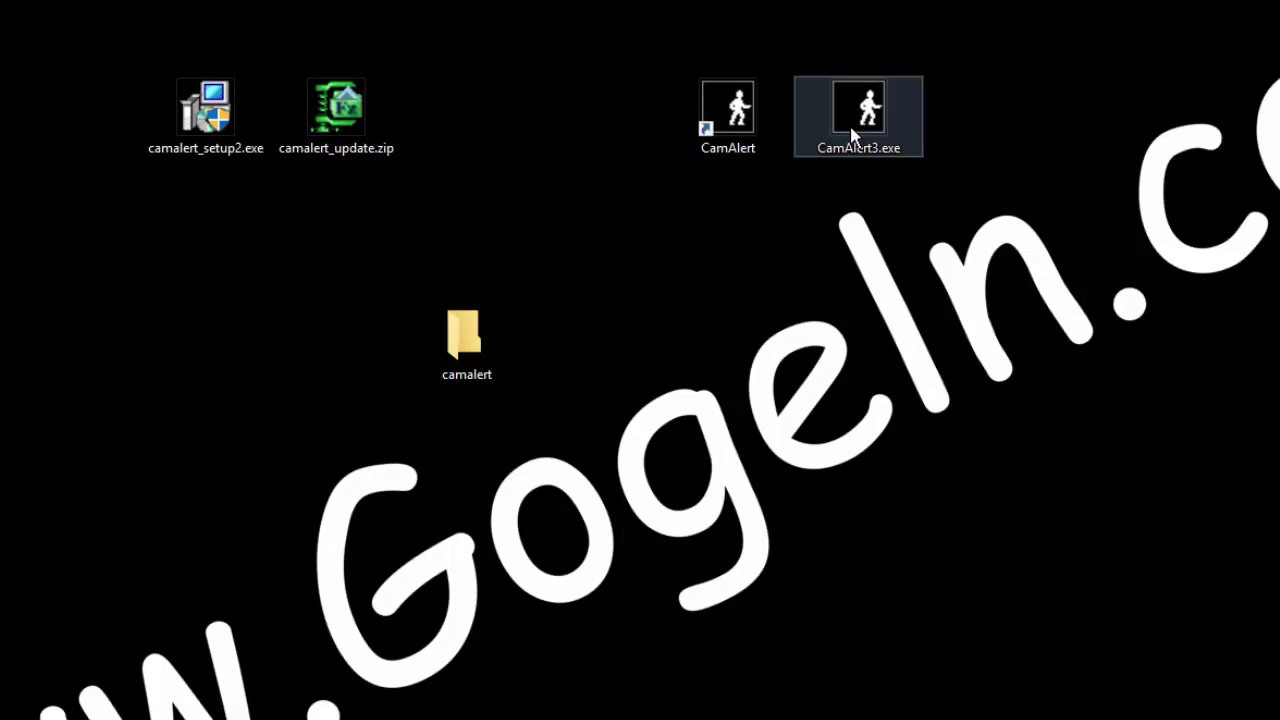
# Start CamAlert3.exe from the desktop and view its Optionen and Überwachung pages.
pyautogui.click(852, 136)
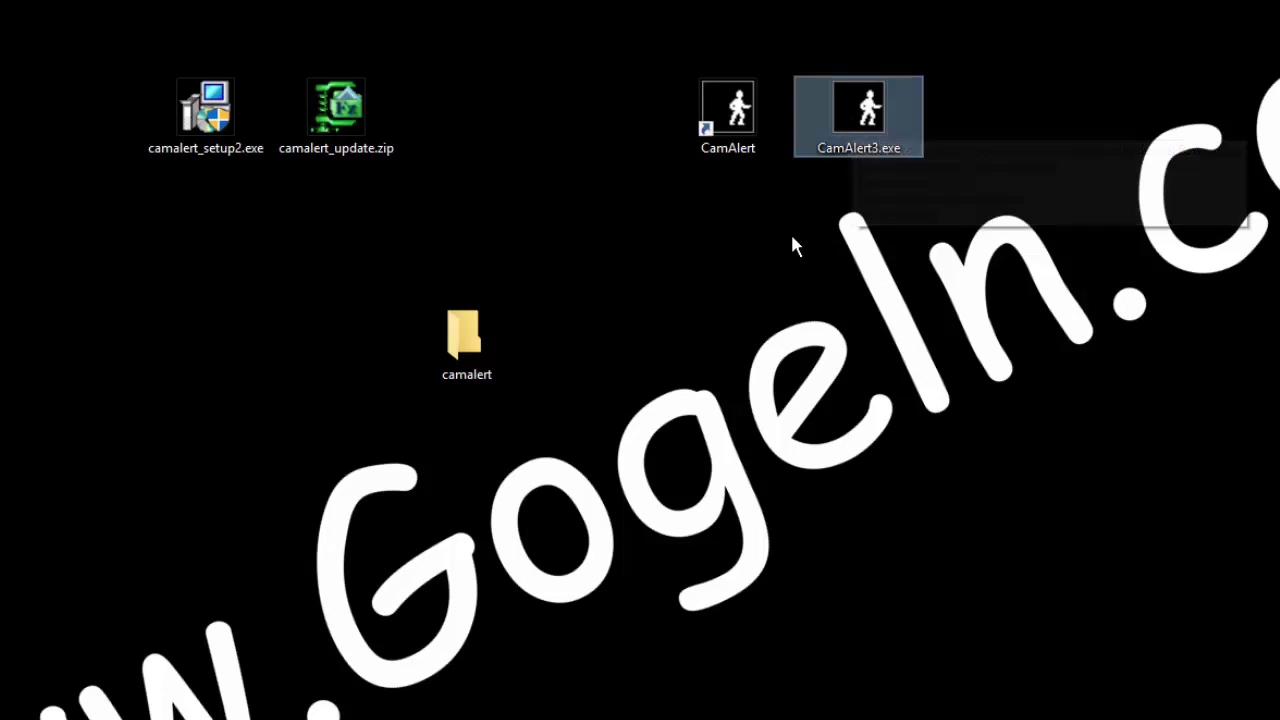
pyautogui.doubleClick(856, 138)
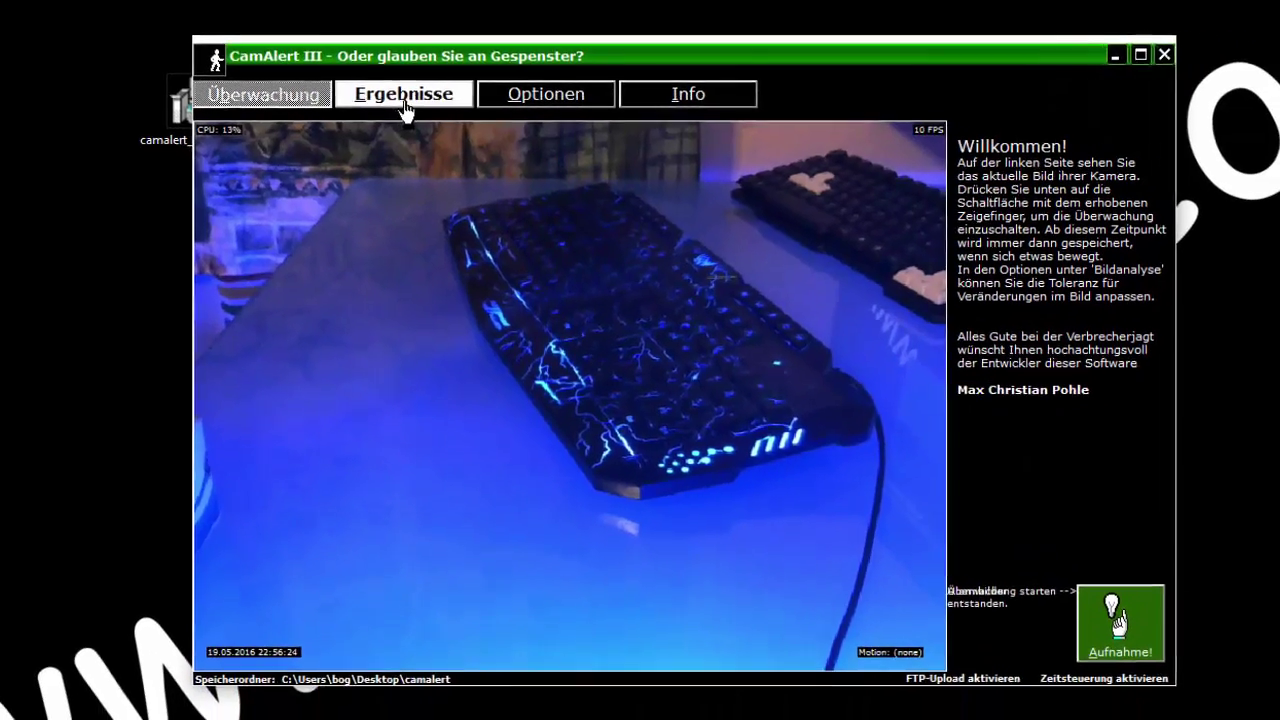
pyautogui.click(484, 92)
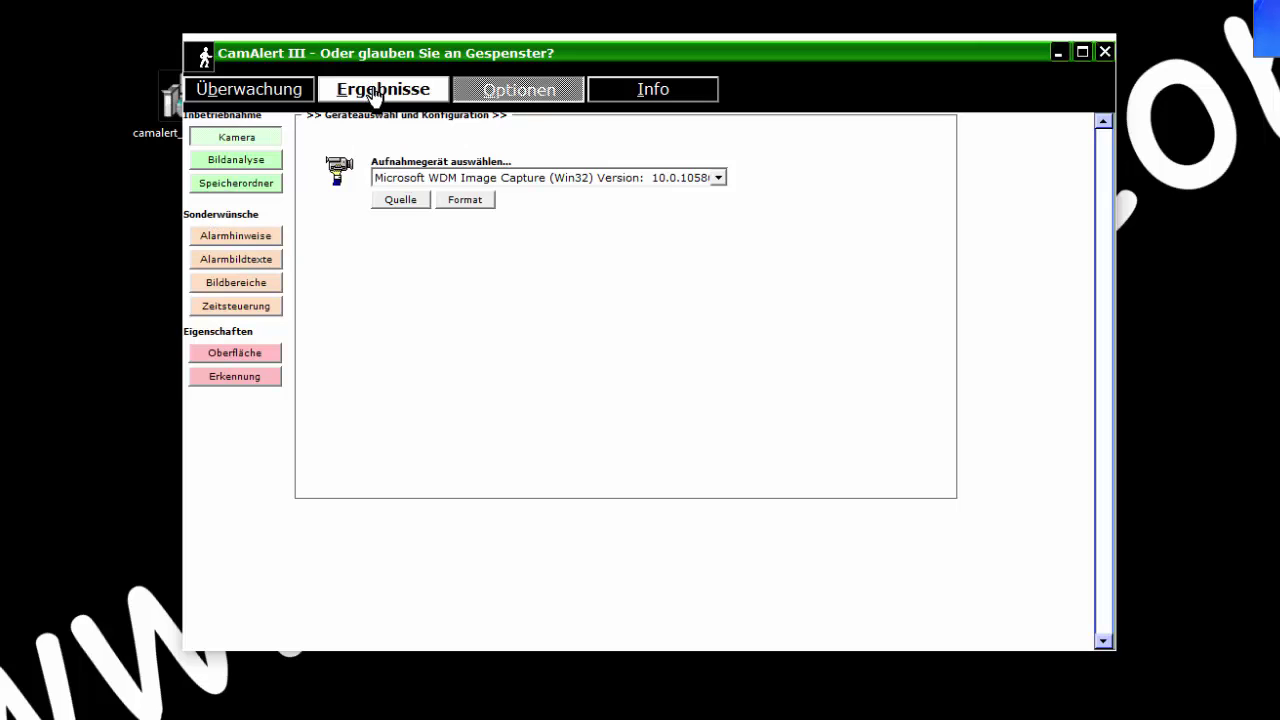
pyautogui.click(262, 92)
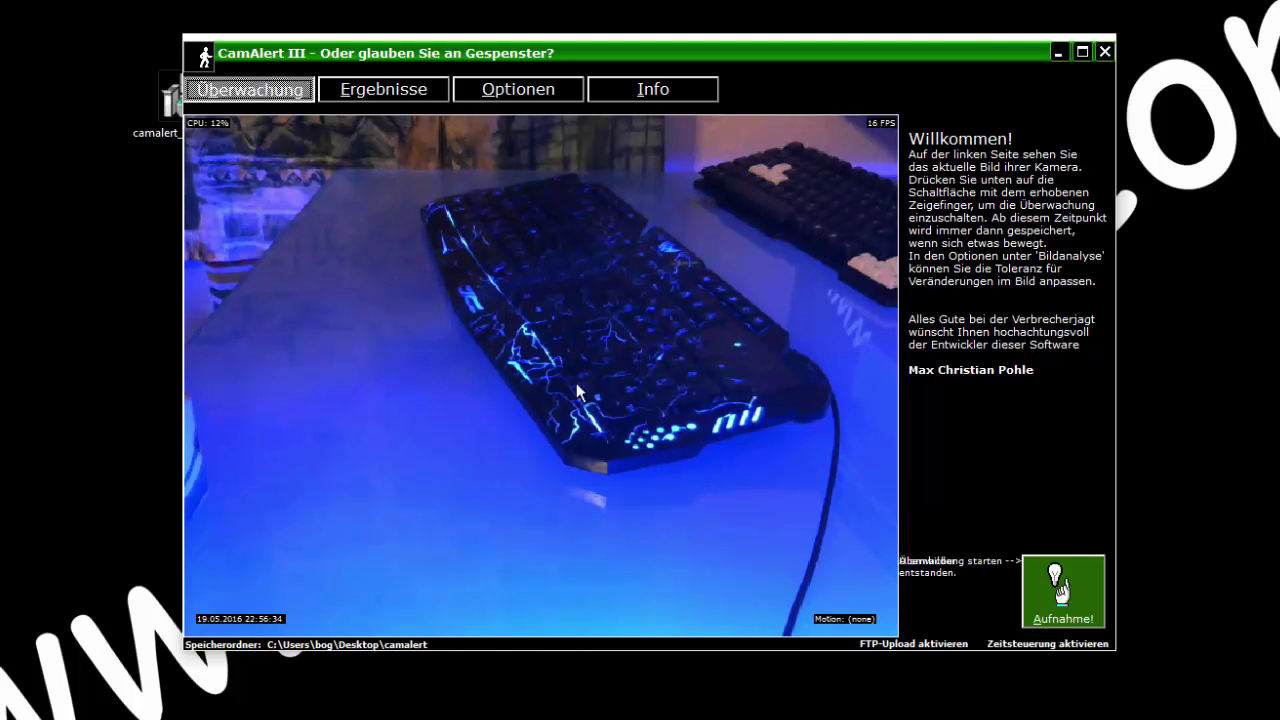
pyautogui.click(518, 92)
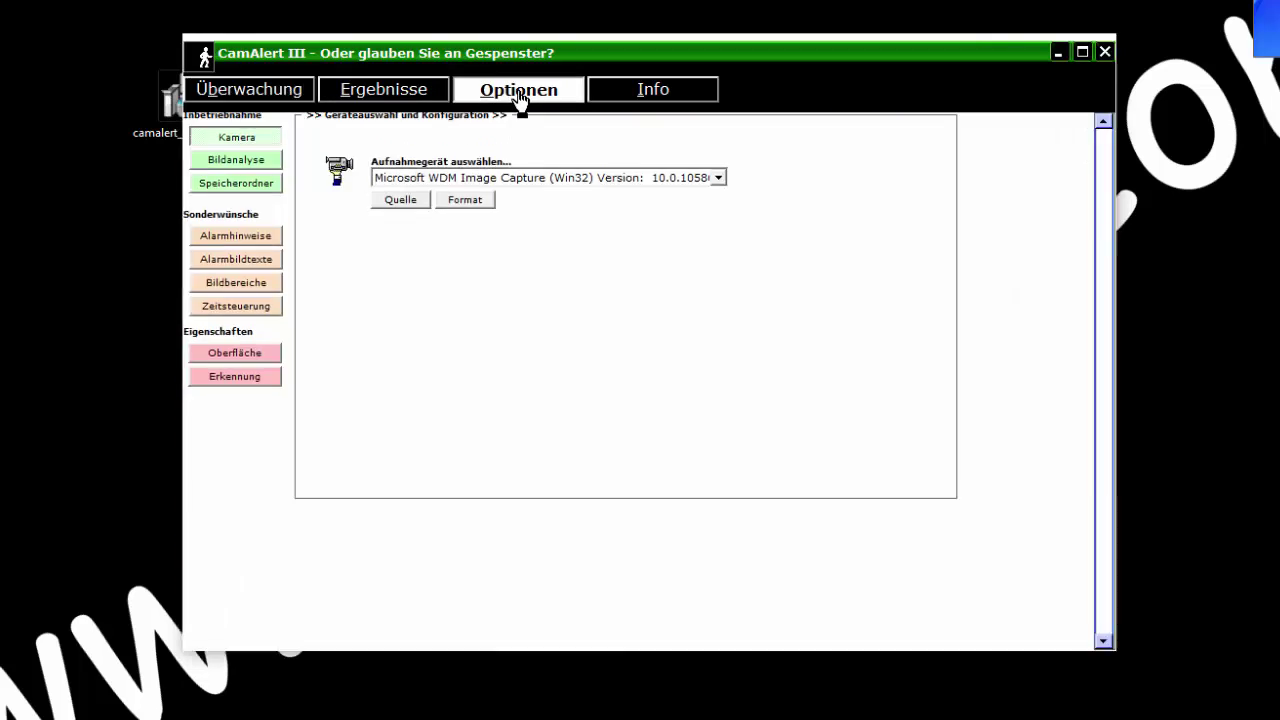
pyautogui.click(250, 89)
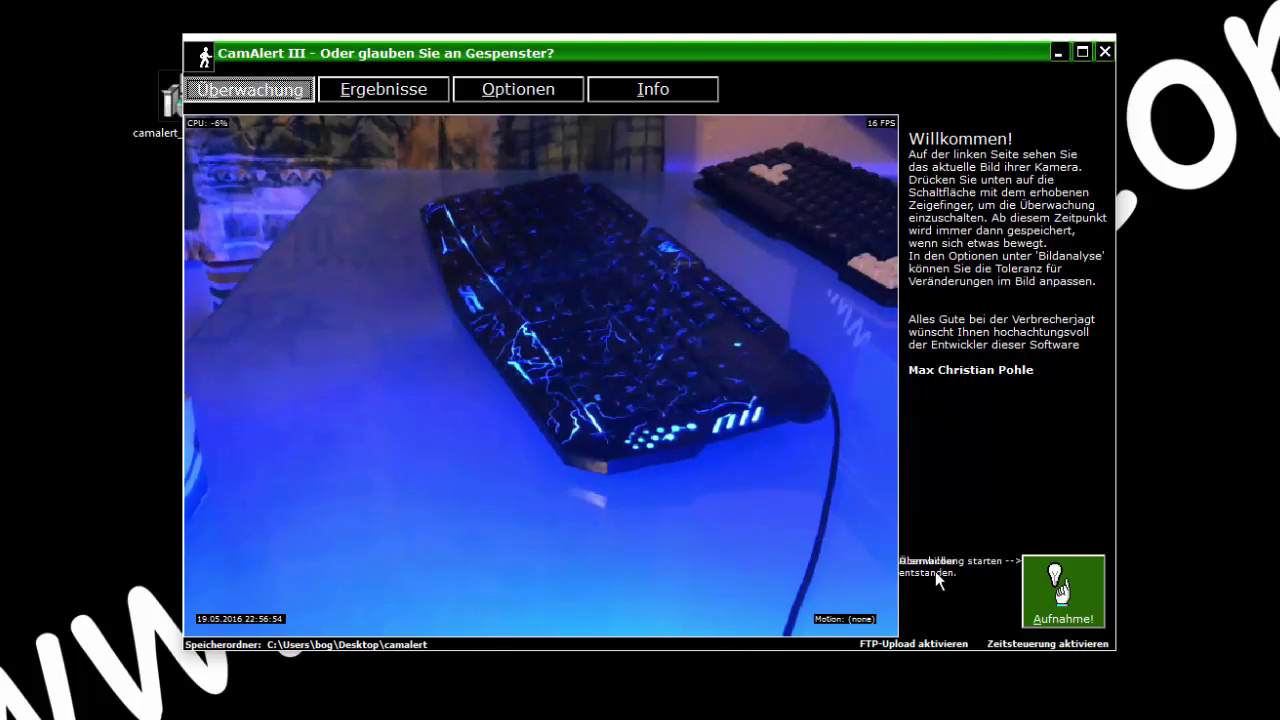
# Start the motion-triggered surveillance recording and stop it after movement in front of the camera has been captured.
pyautogui.click(1055, 600)
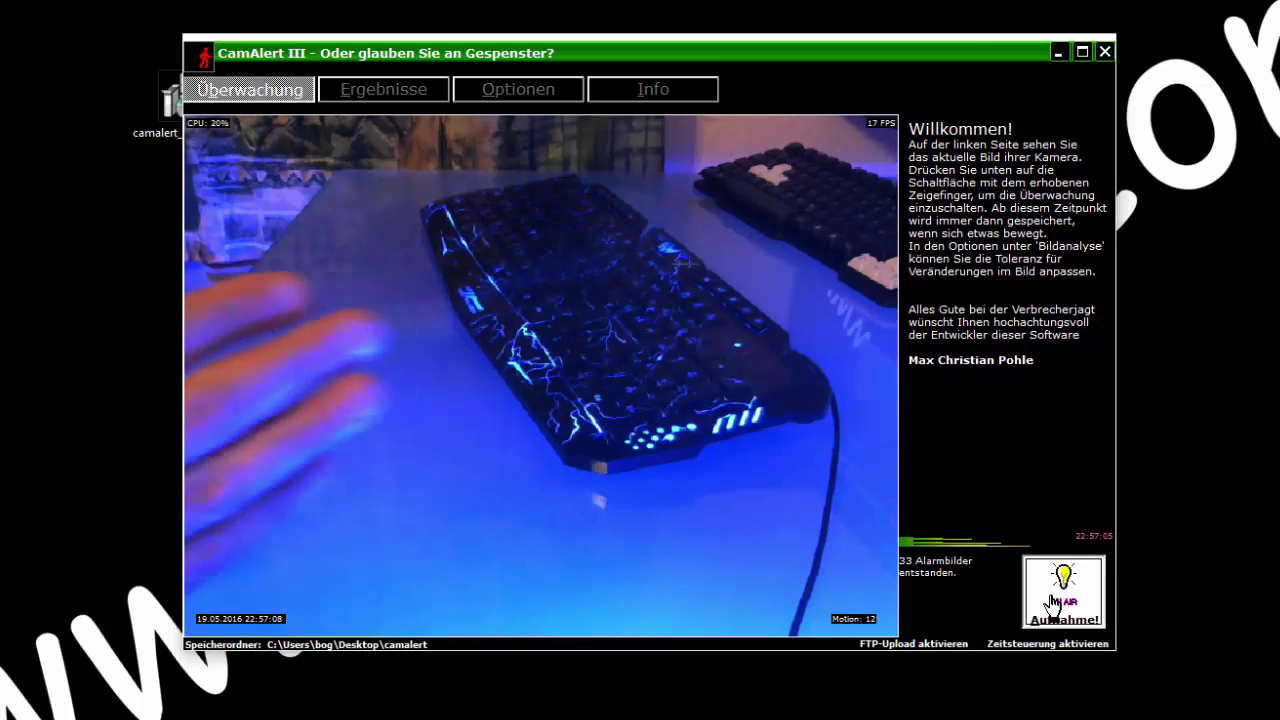
pyautogui.click(1053, 603)
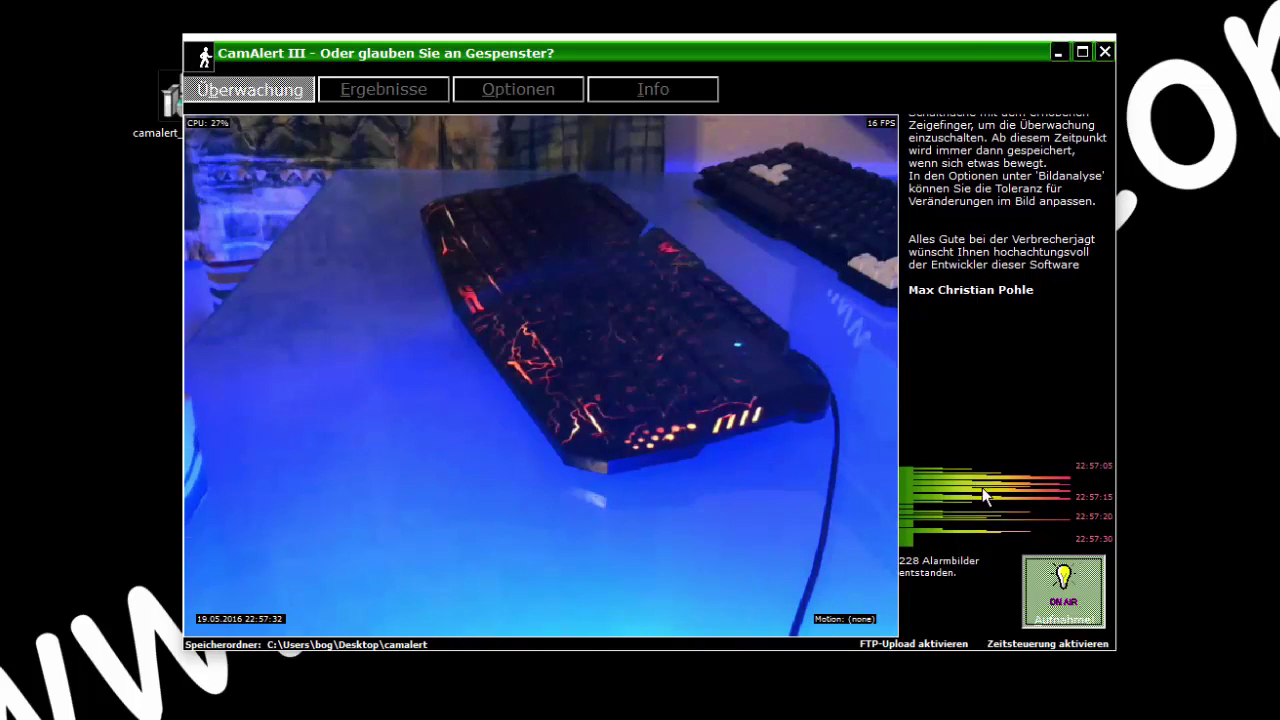
pyautogui.click(1058, 592)
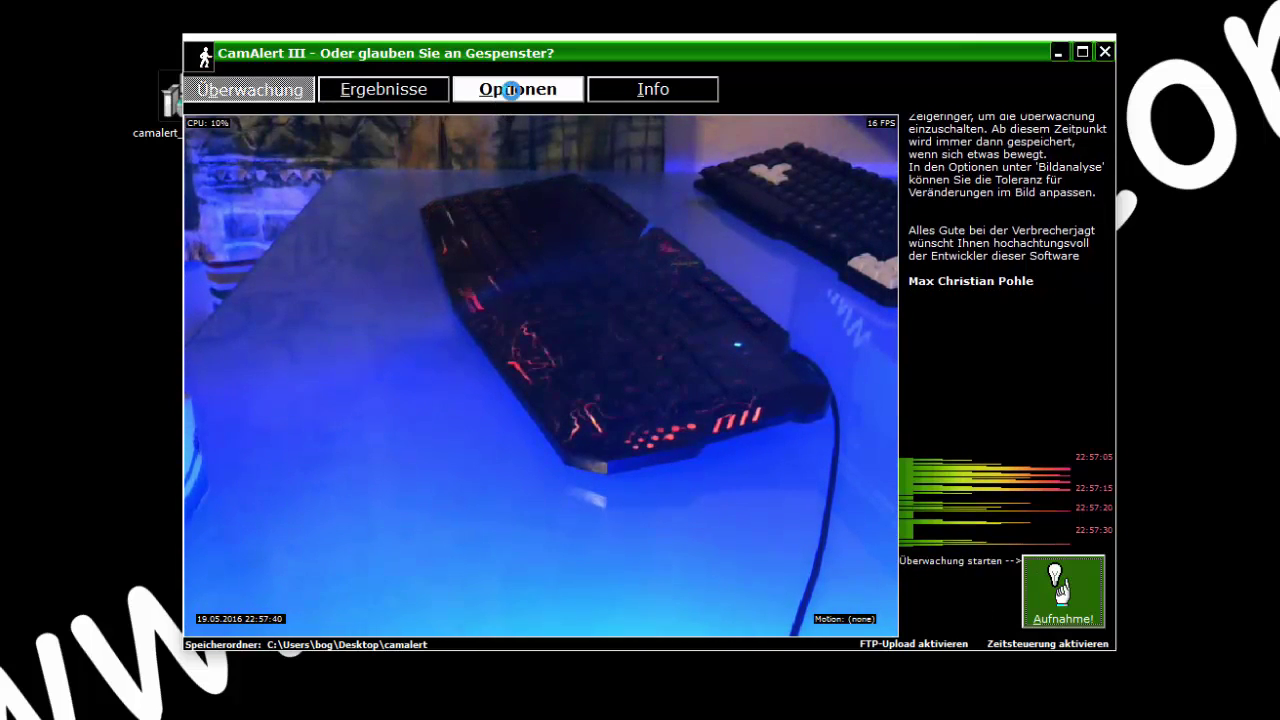
# Review several captured surveillance images in Ergebnisse, and play the images as a slideshow before stopping it.
pyautogui.click(516, 92)
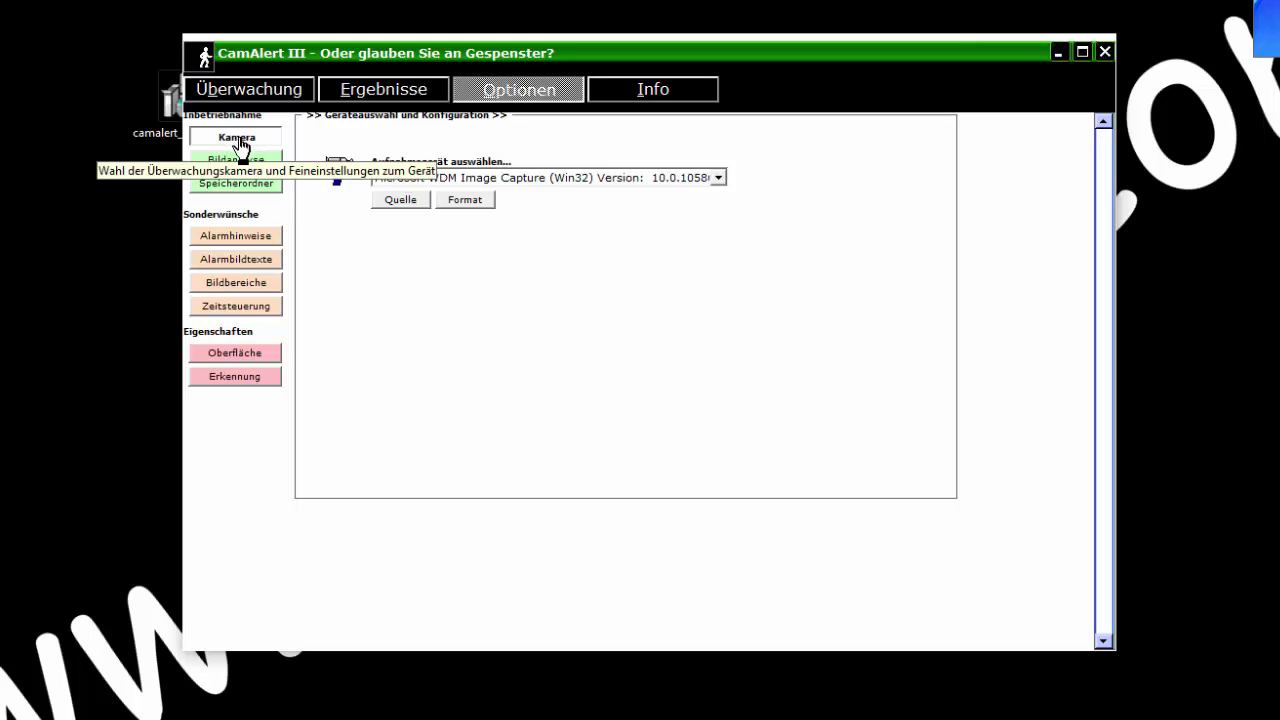
pyautogui.click(383, 90)
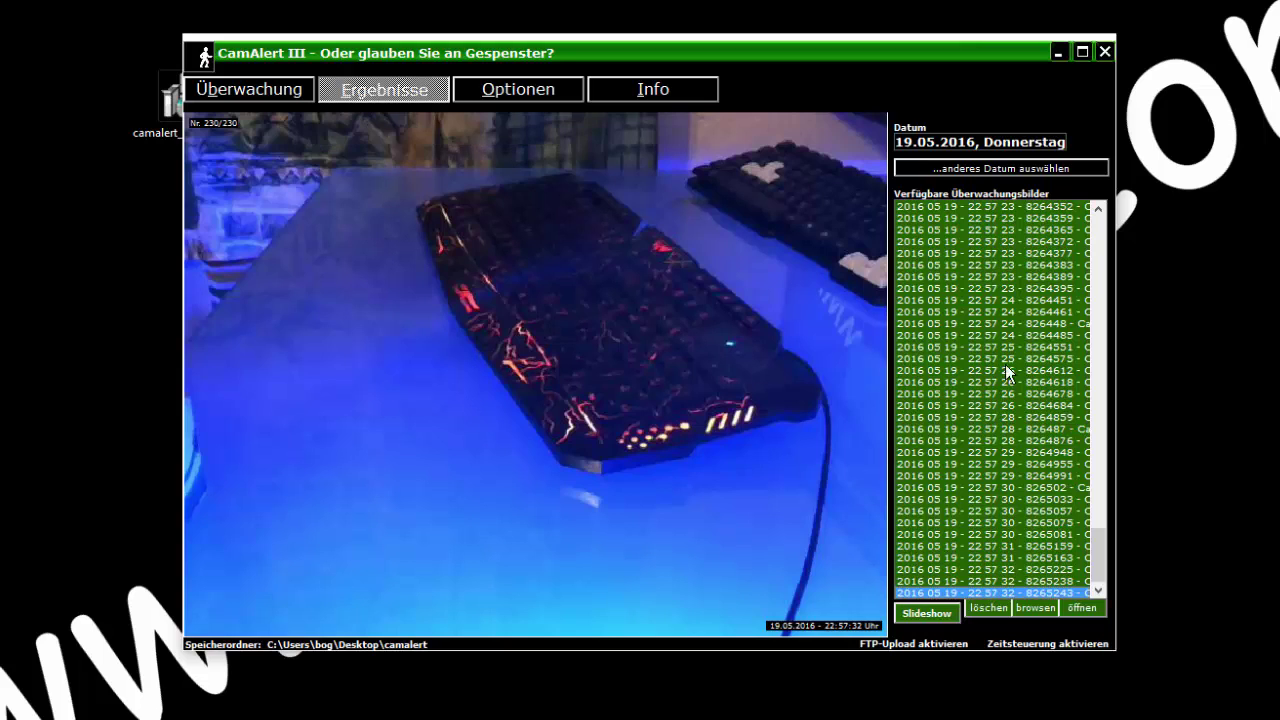
pyautogui.click(986, 264)
pyautogui.click(965, 334)
pyautogui.click(967, 405)
pyautogui.click(967, 452)
pyautogui.click(951, 311)
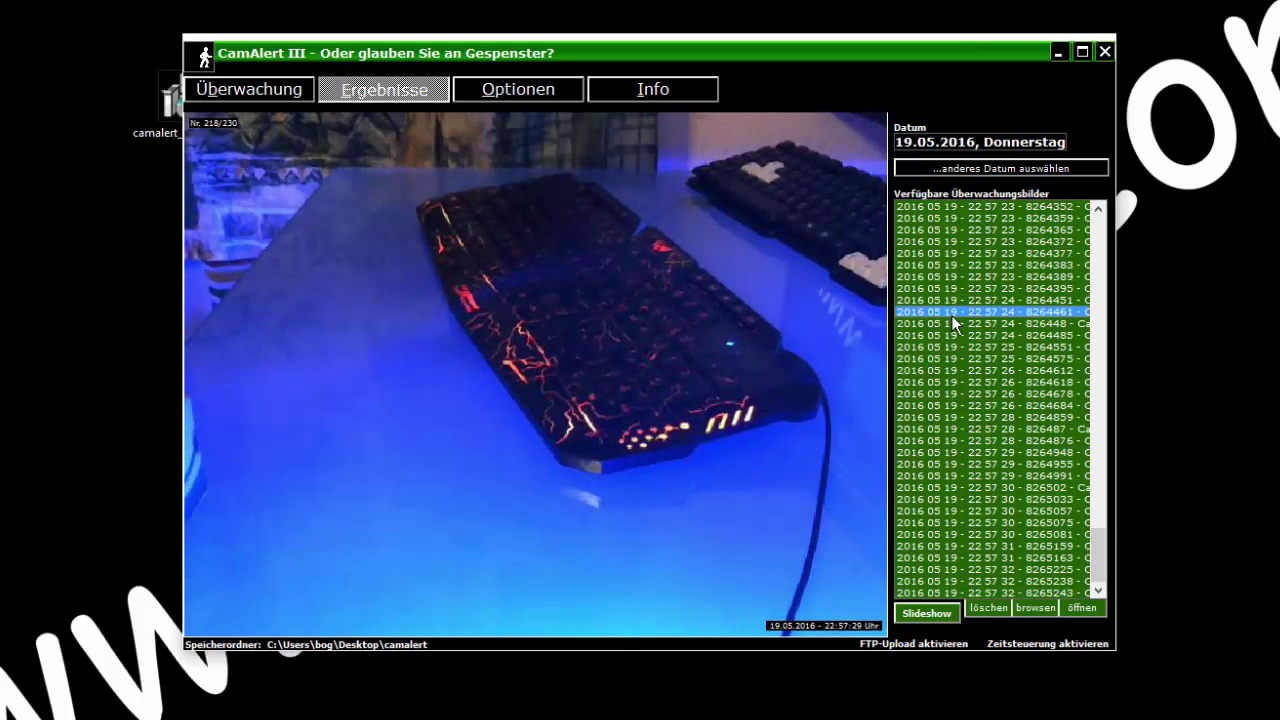
pyautogui.click(975, 452)
pyautogui.click(983, 499)
pyautogui.click(959, 546)
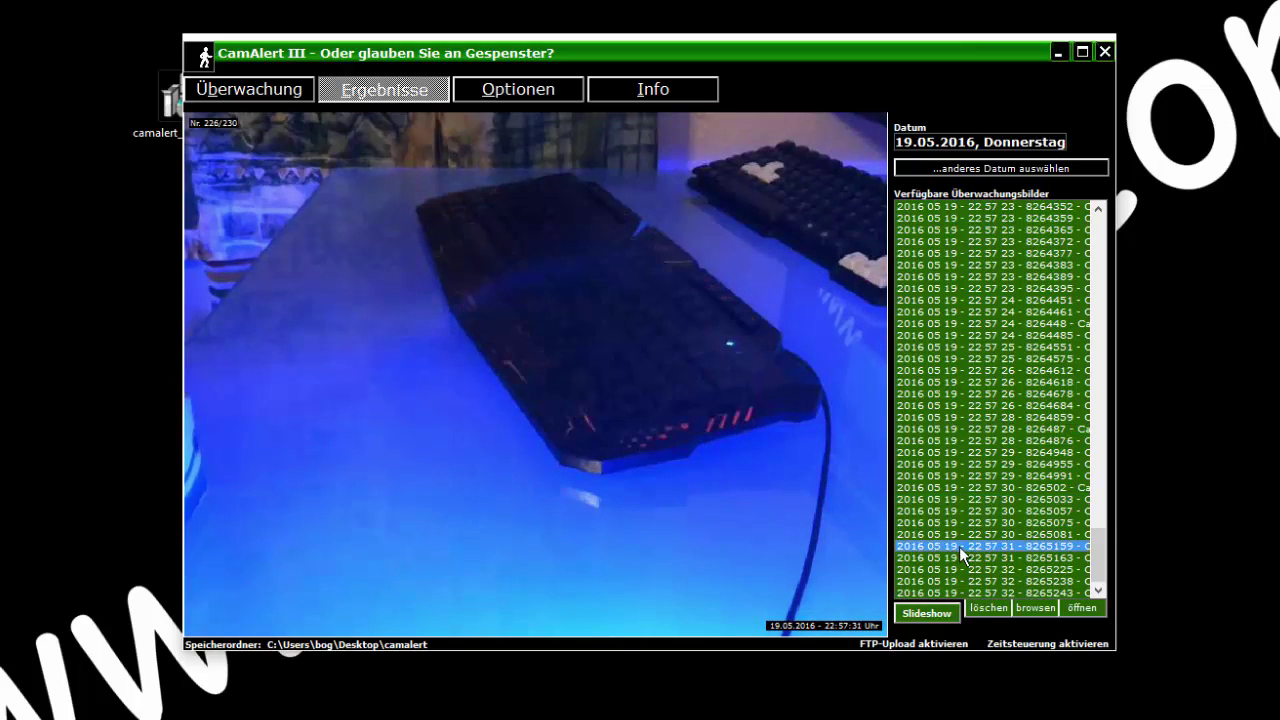
pyautogui.click(964, 429)
pyautogui.click(969, 322)
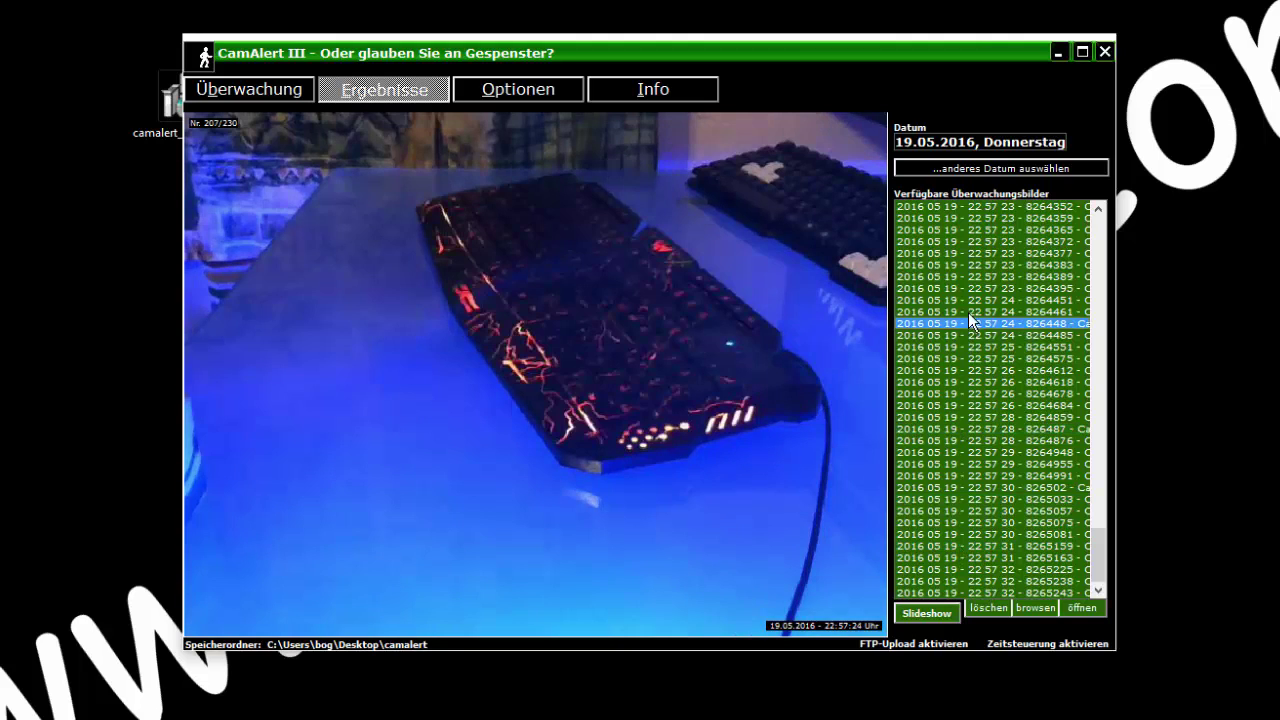
pyautogui.click(924, 622)
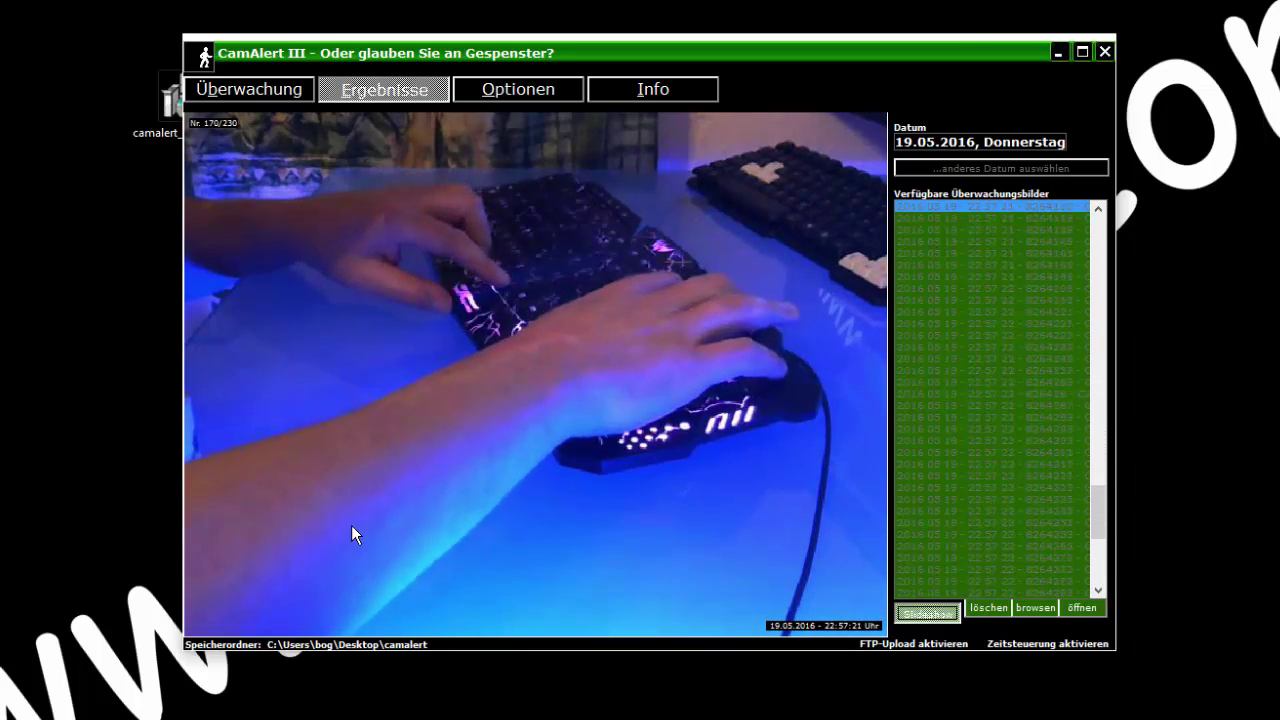
pyautogui.click(928, 617)
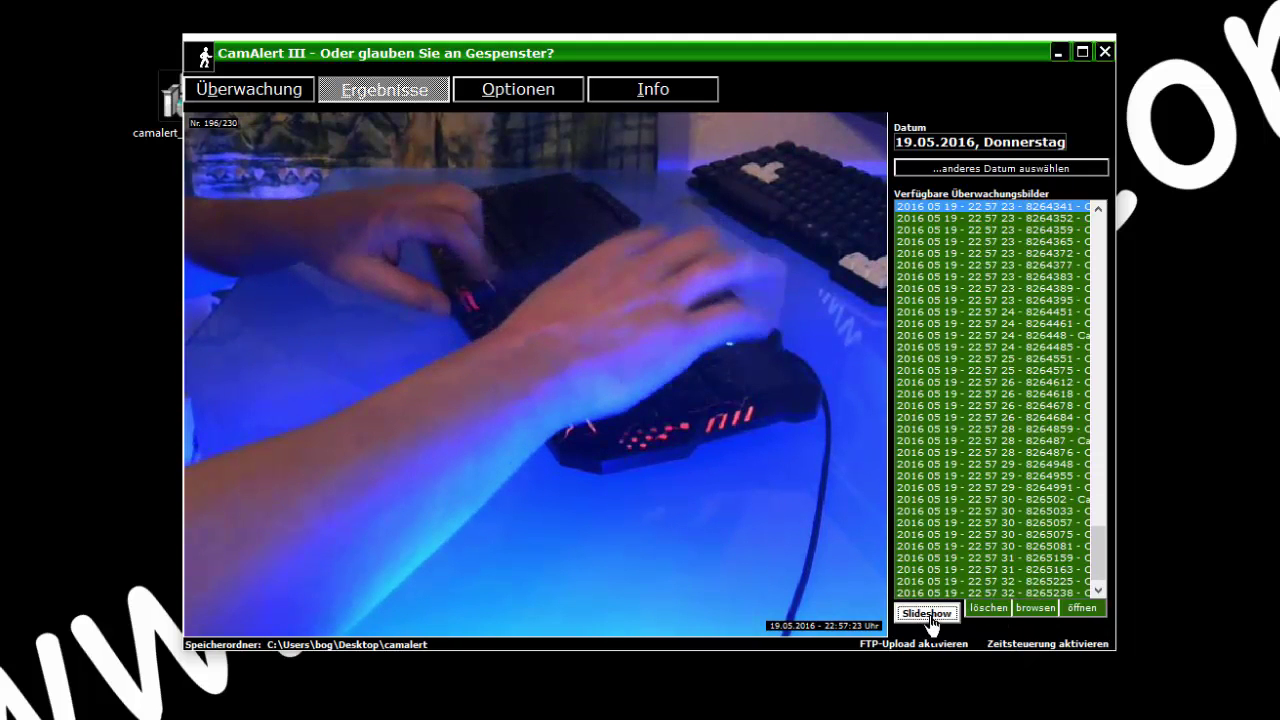
# Delete all surveillance images of the day 19.05.2016 and confirm the deletion.
pyautogui.click(987, 610)
pyautogui.click(952, 652)
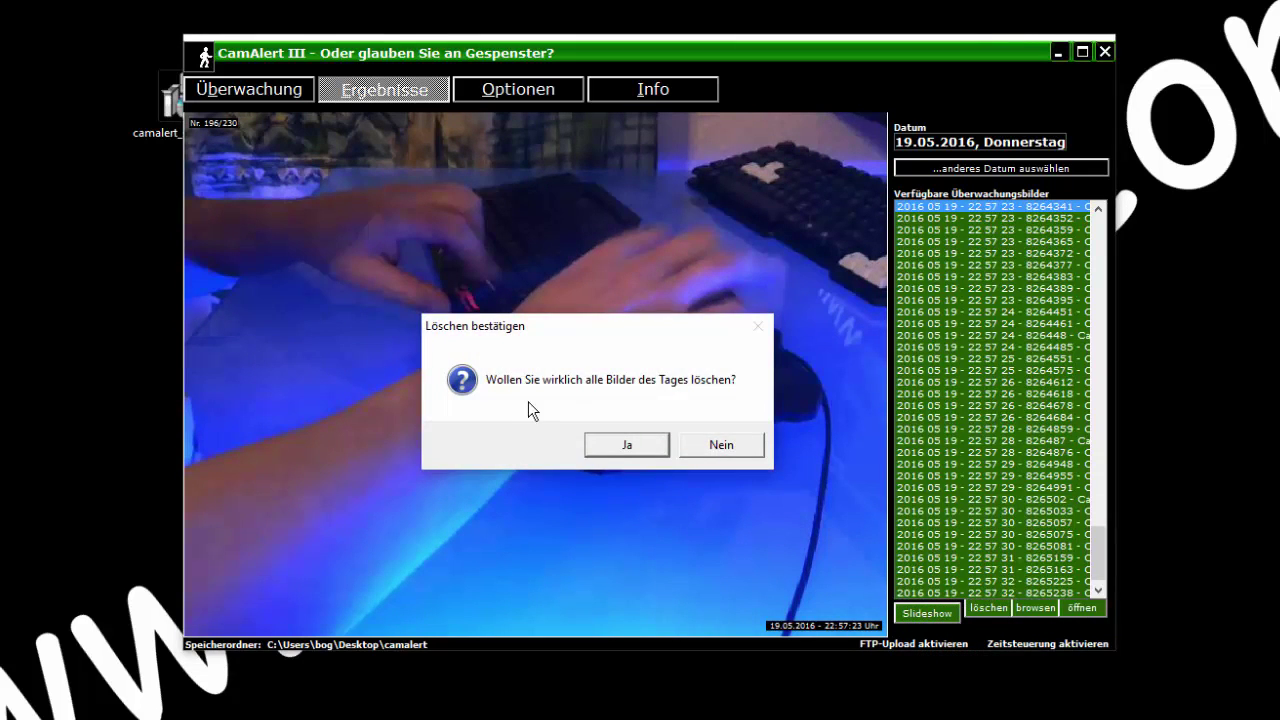
pyautogui.click(600, 447)
# Set the colour tolerance in the Bildanalyse options automatically by running the webcam calibration assistant to completion.
pyautogui.click(511, 88)
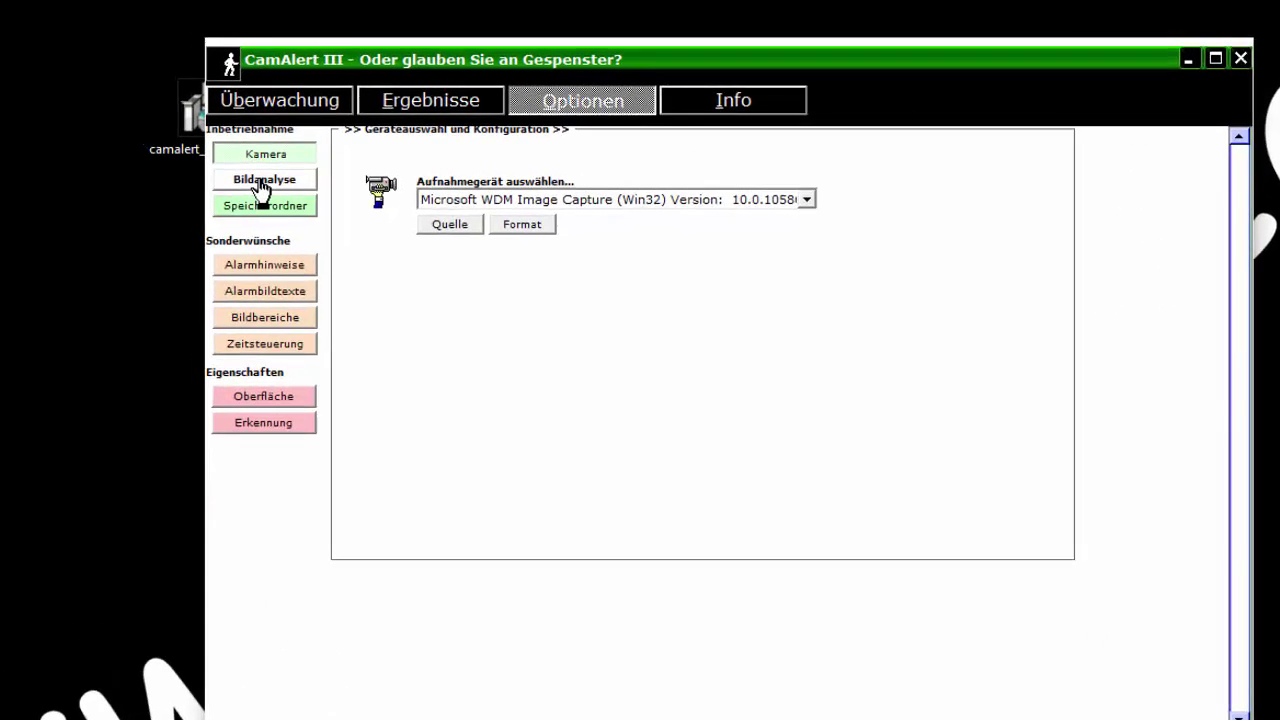
pyautogui.click(229, 165)
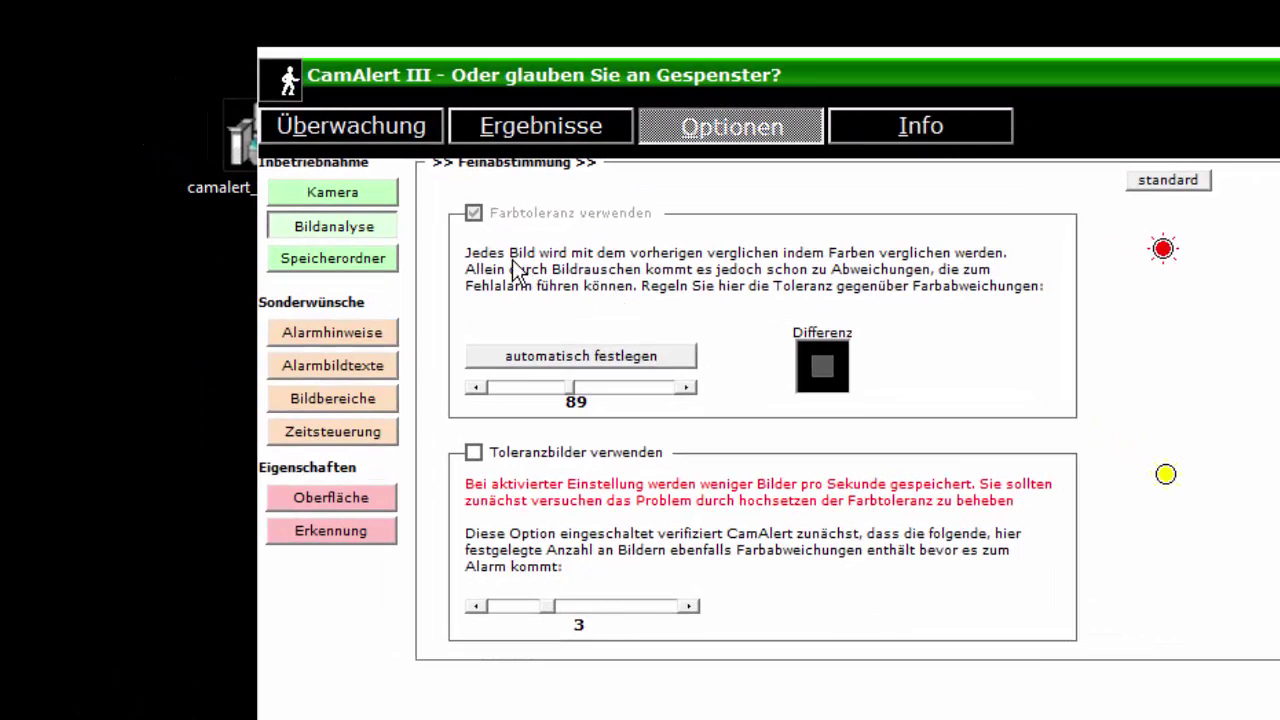
pyautogui.click(626, 362)
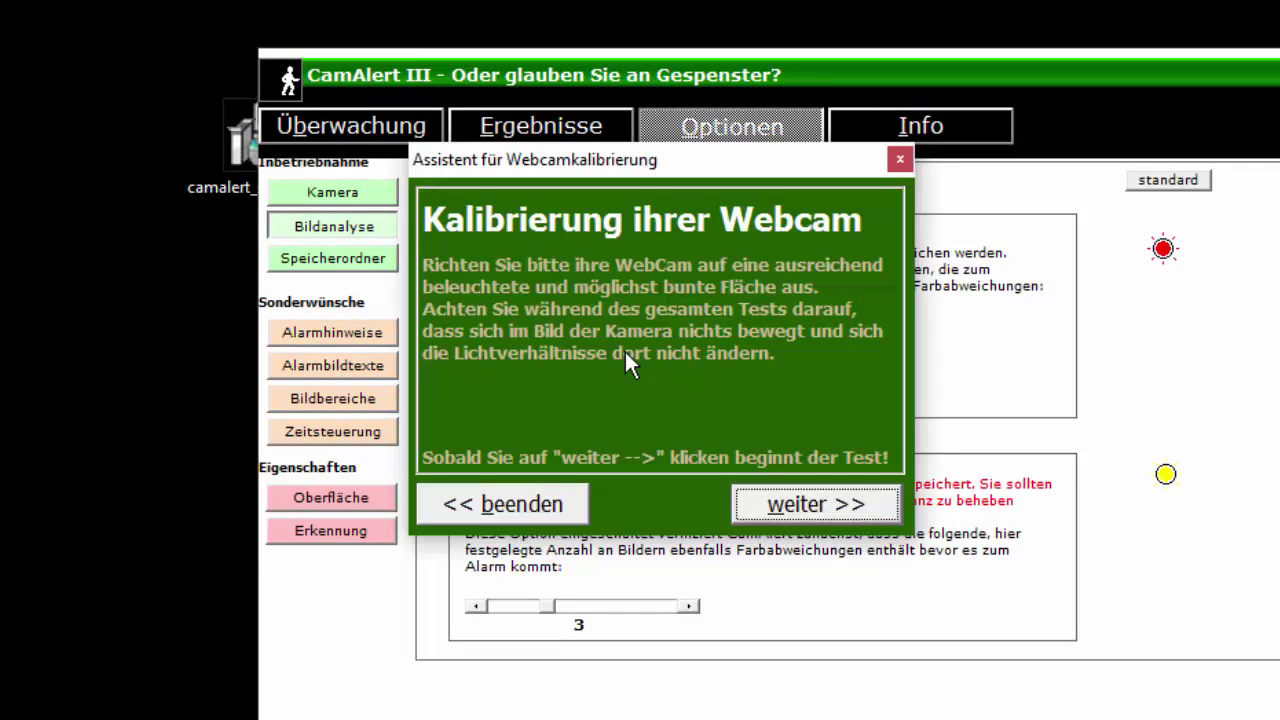
pyautogui.click(815, 508)
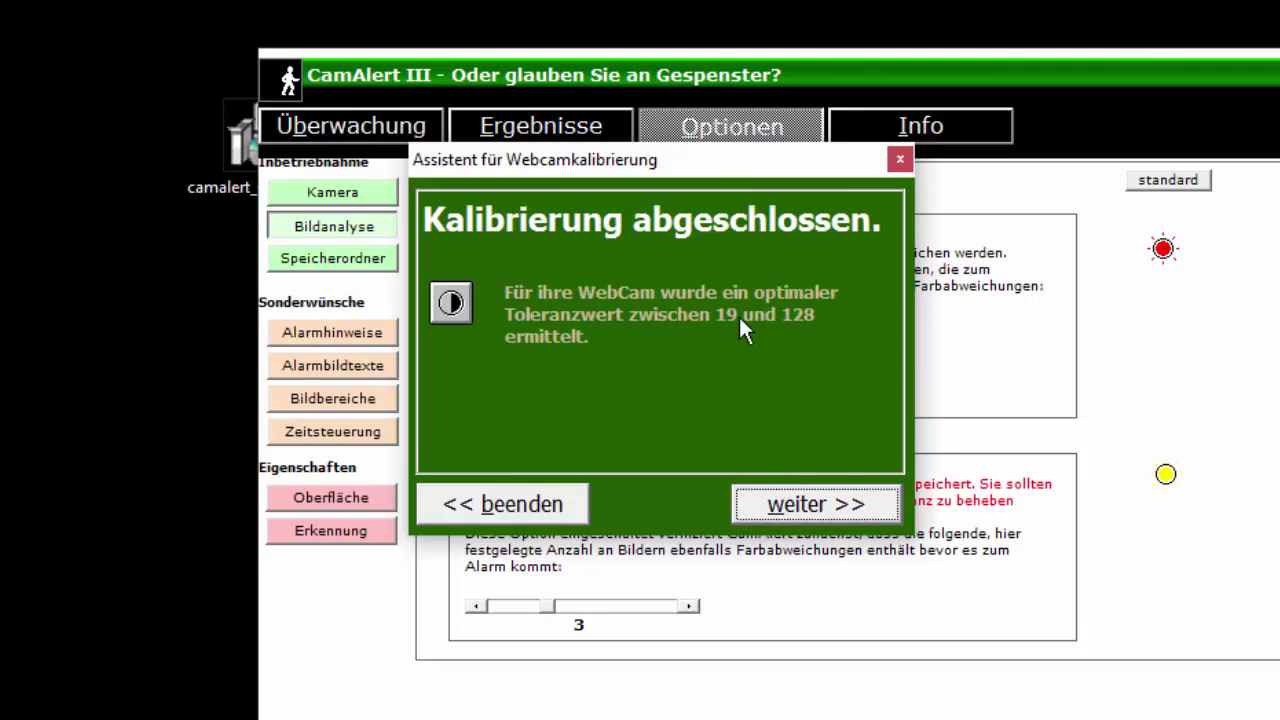
pyautogui.click(812, 512)
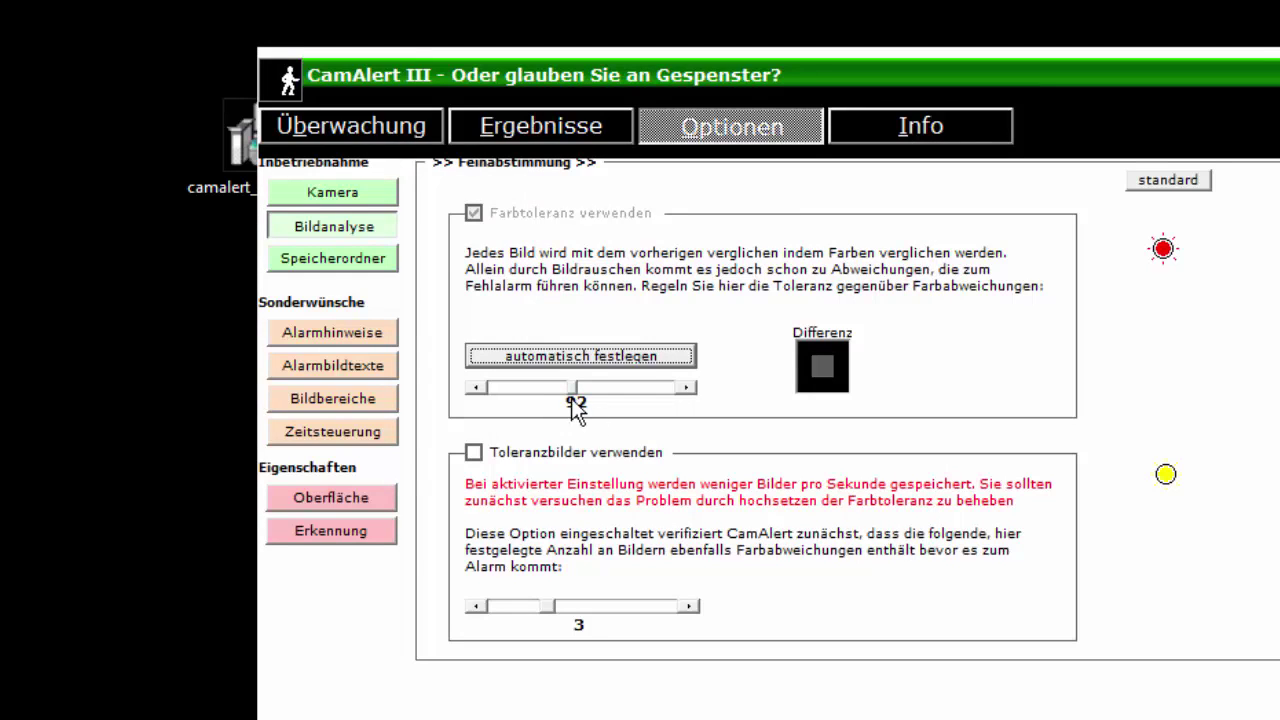
# Show the Speicherordner options, move the camalert folder above the other desktop icons, and open it.
pyautogui.click(352, 270)
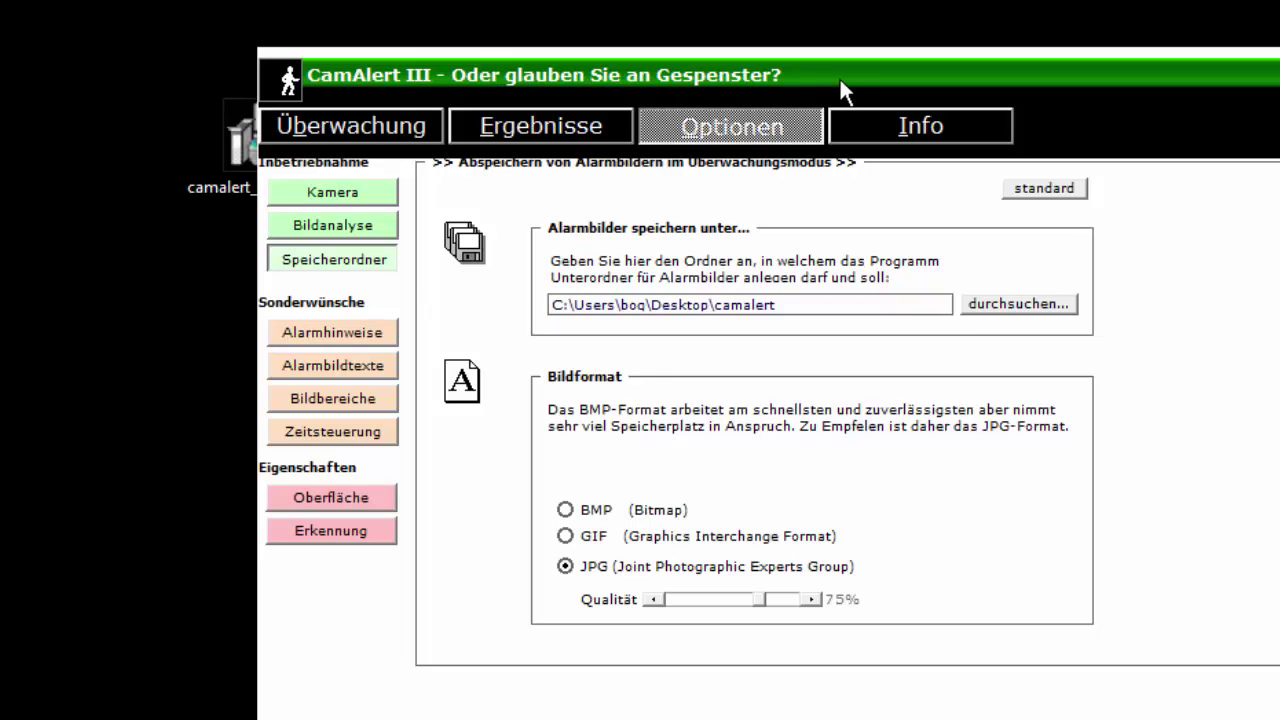
pyautogui.moveTo(855, 80); pyautogui.dragTo(806, 480)
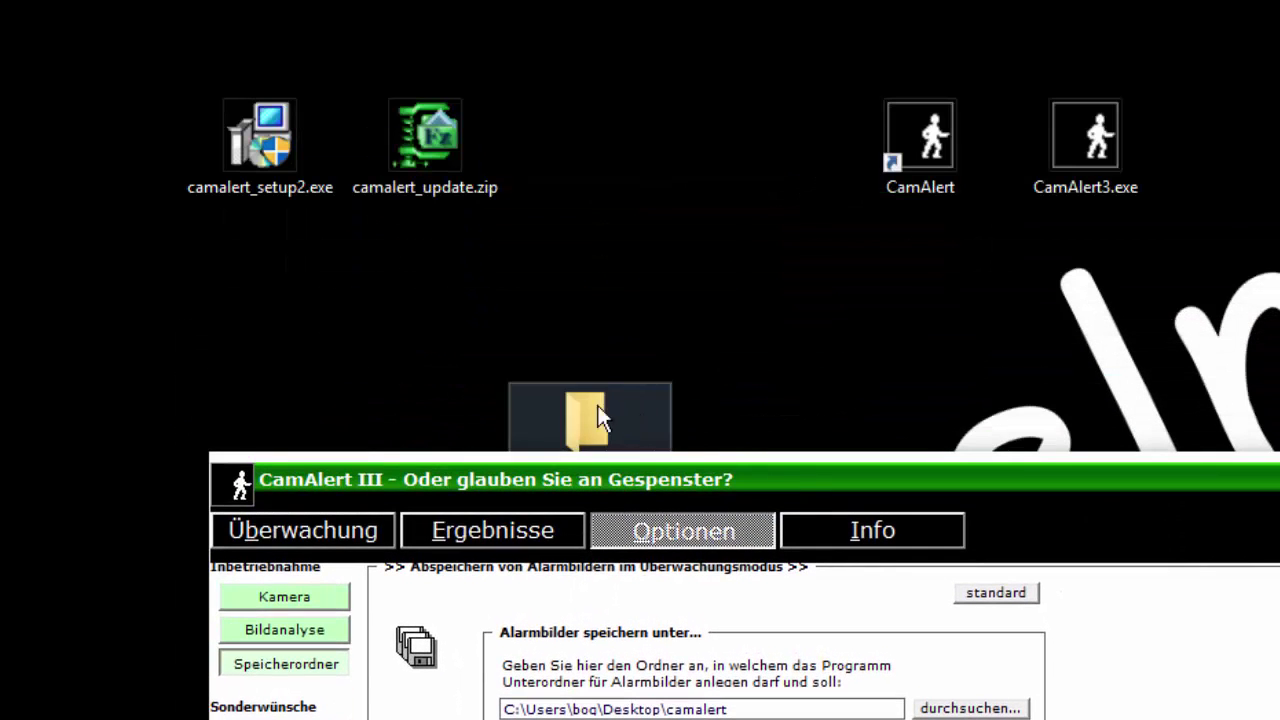
pyautogui.moveTo(600, 420); pyautogui.dragTo(628, 14)
pyautogui.moveTo(770, 477); pyautogui.dragTo(780, 273)
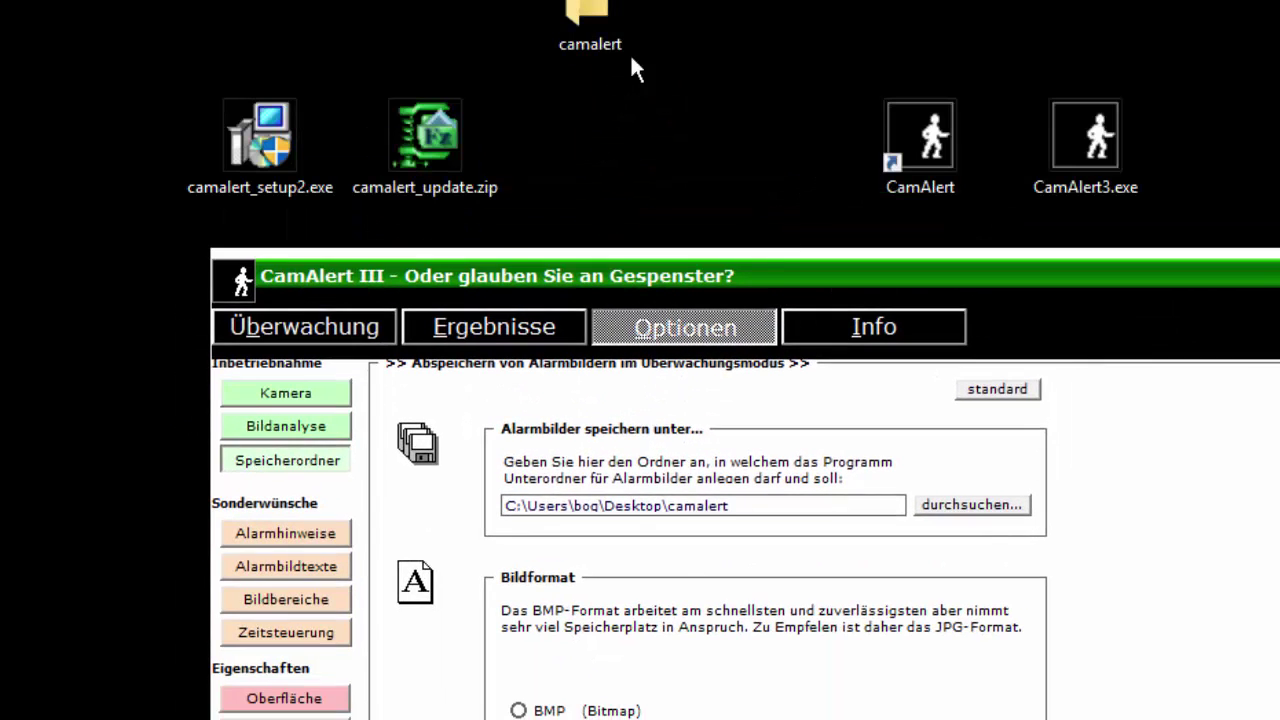
pyautogui.doubleClick(590, 12)
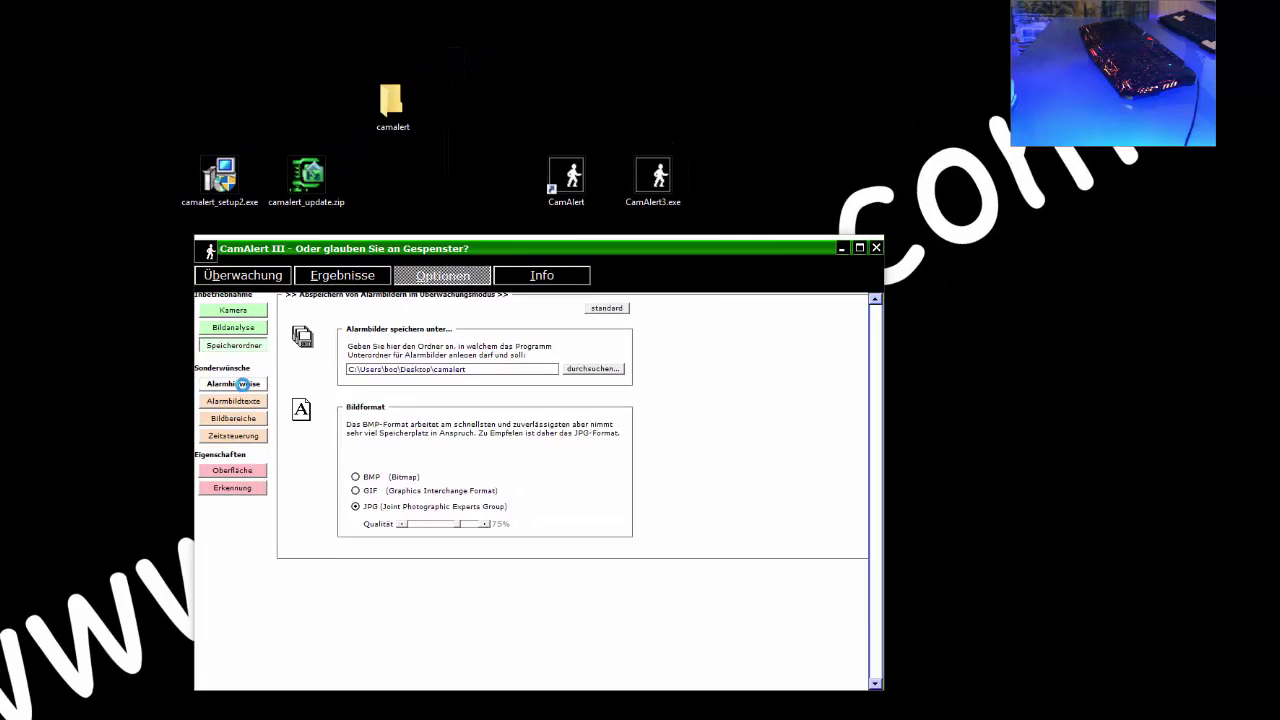
# In the Alarmhinweise options, try the alarm sound over the standard sound card, switch it off again, and look through the alarm window and FTP sections.
pyautogui.click(241, 384)
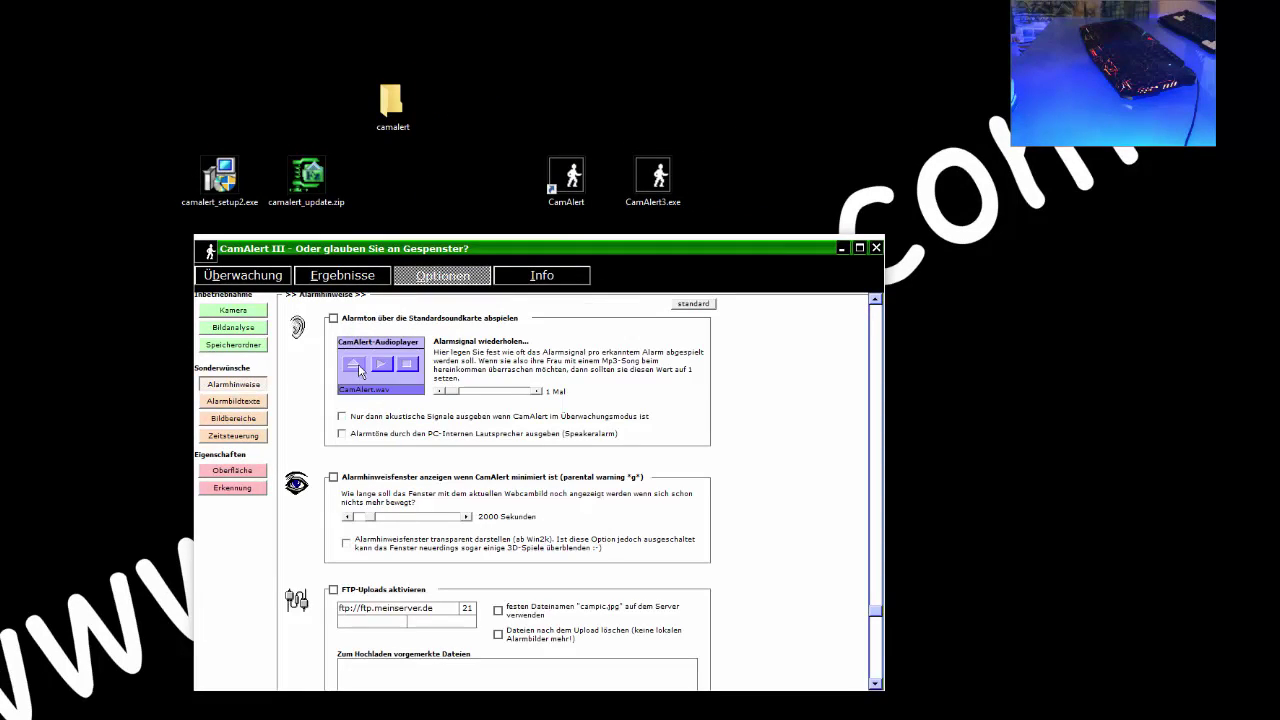
pyautogui.click(333, 319)
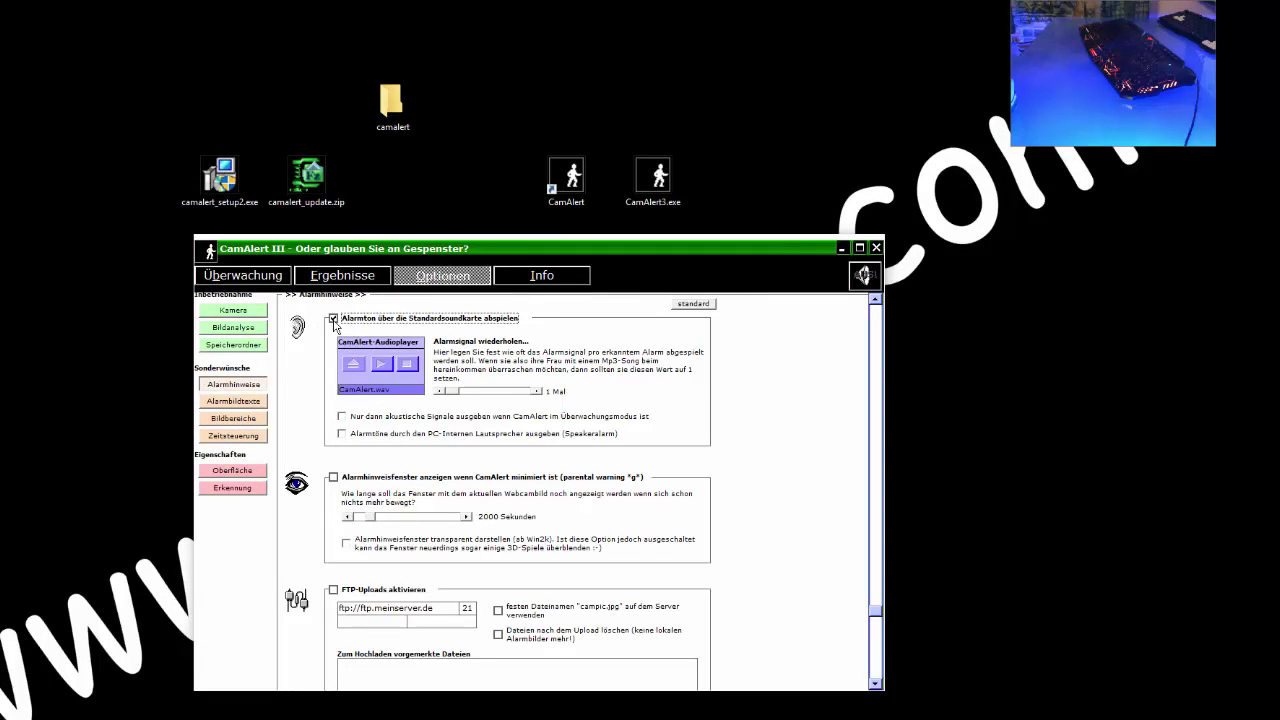
pyautogui.click(334, 320)
pyautogui.click(370, 480)
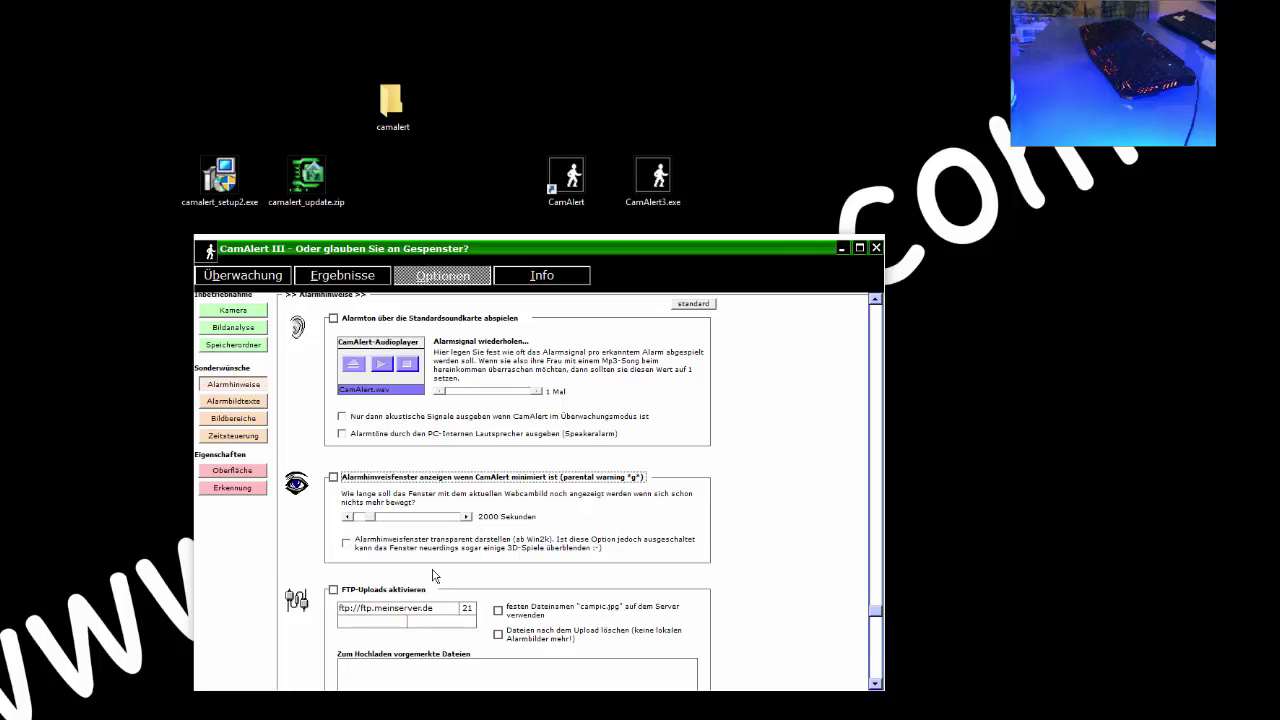
pyautogui.scroll(-2, 435, 575)
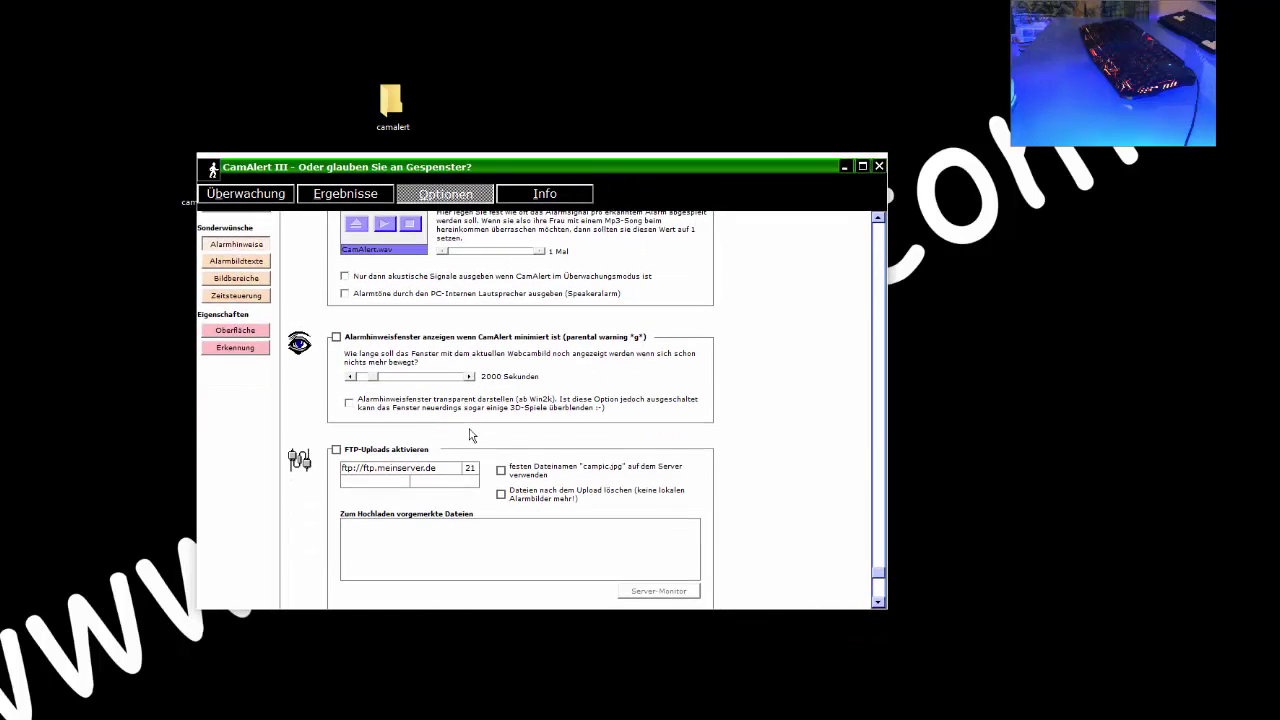
pyautogui.scroll(-1, 366, 447)
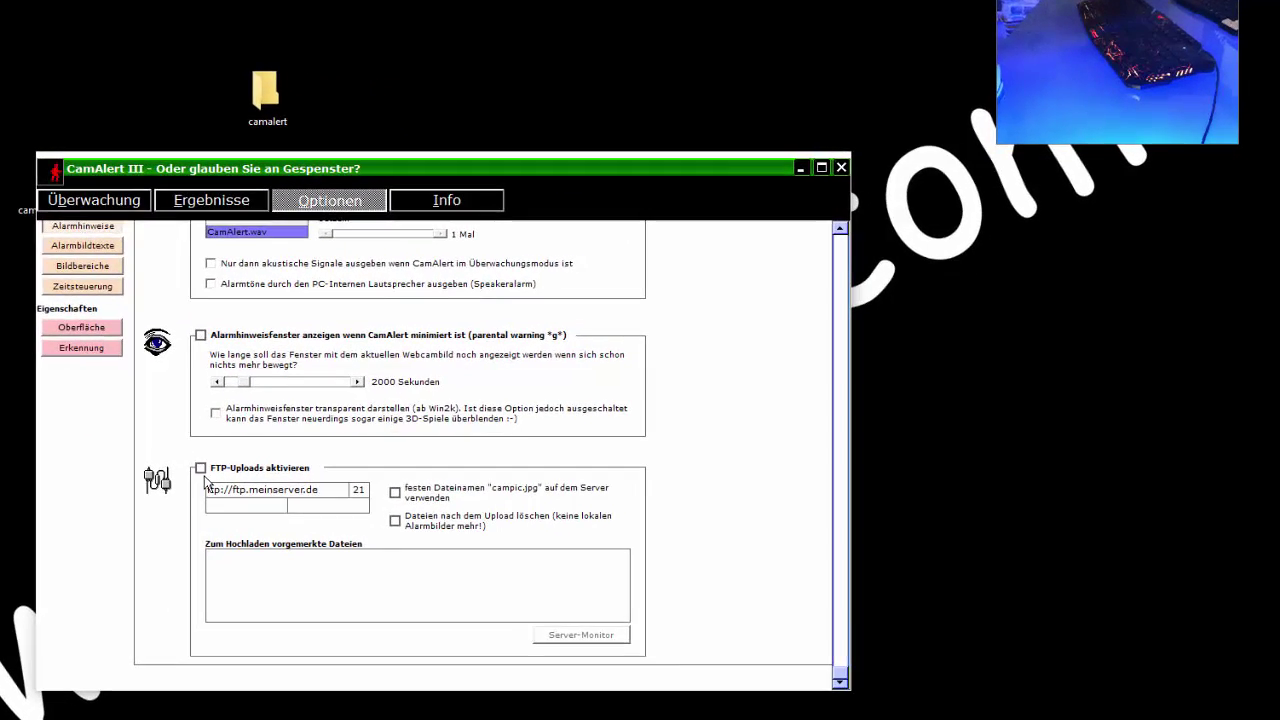
# Activate FTP-Uploads, point out the server address and login fields, and deactivate the uploads again from the Überwachung view.
pyautogui.click(202, 476)
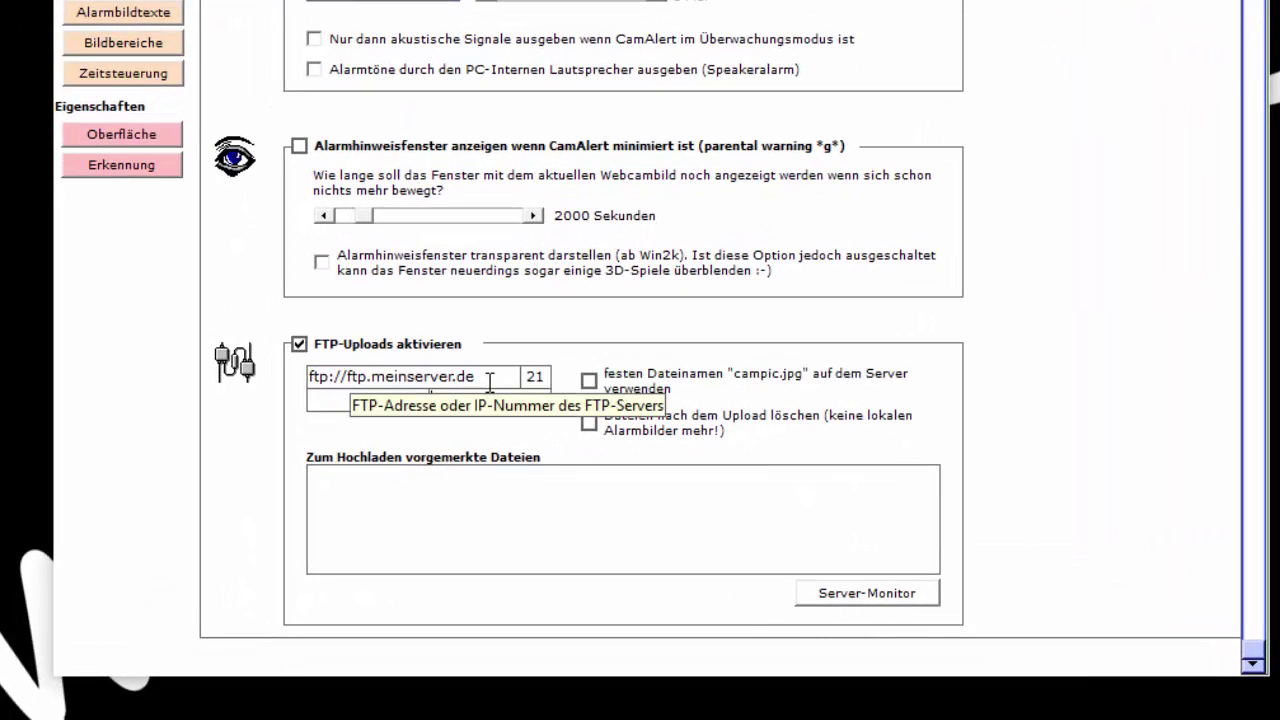
pyautogui.moveTo(489, 377); pyautogui.dragTo(293, 375)
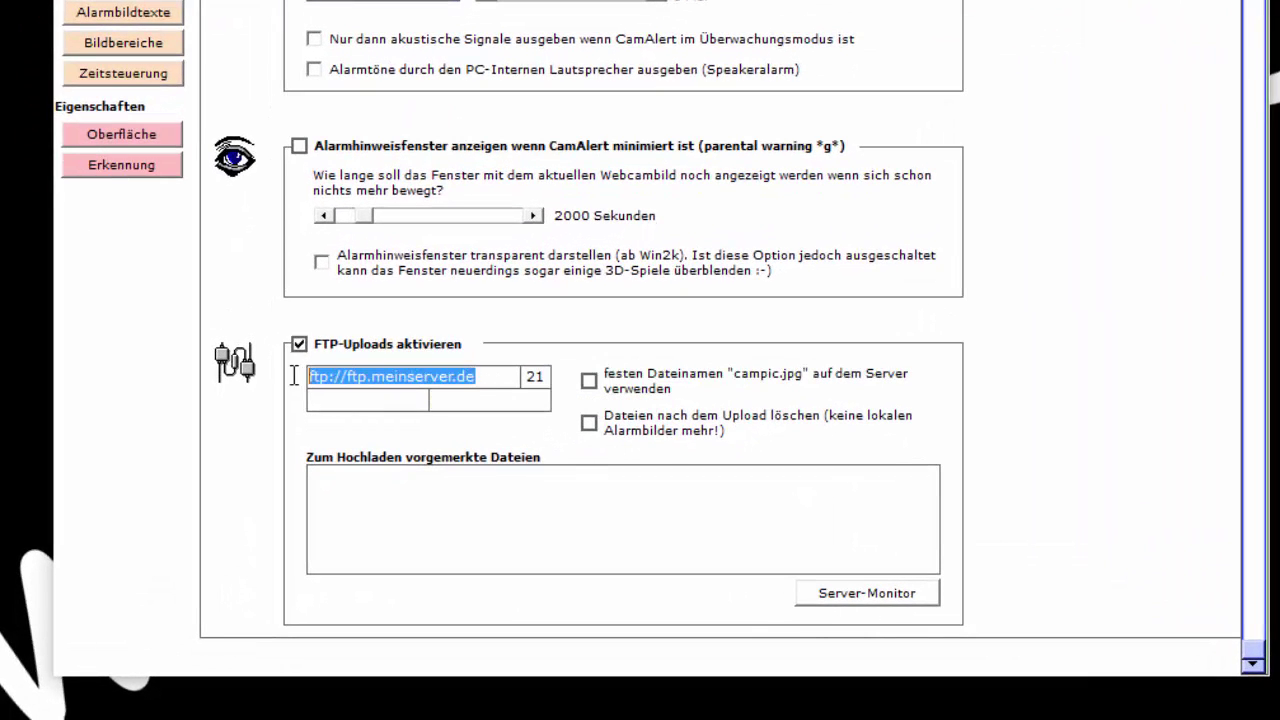
pyautogui.click(389, 401)
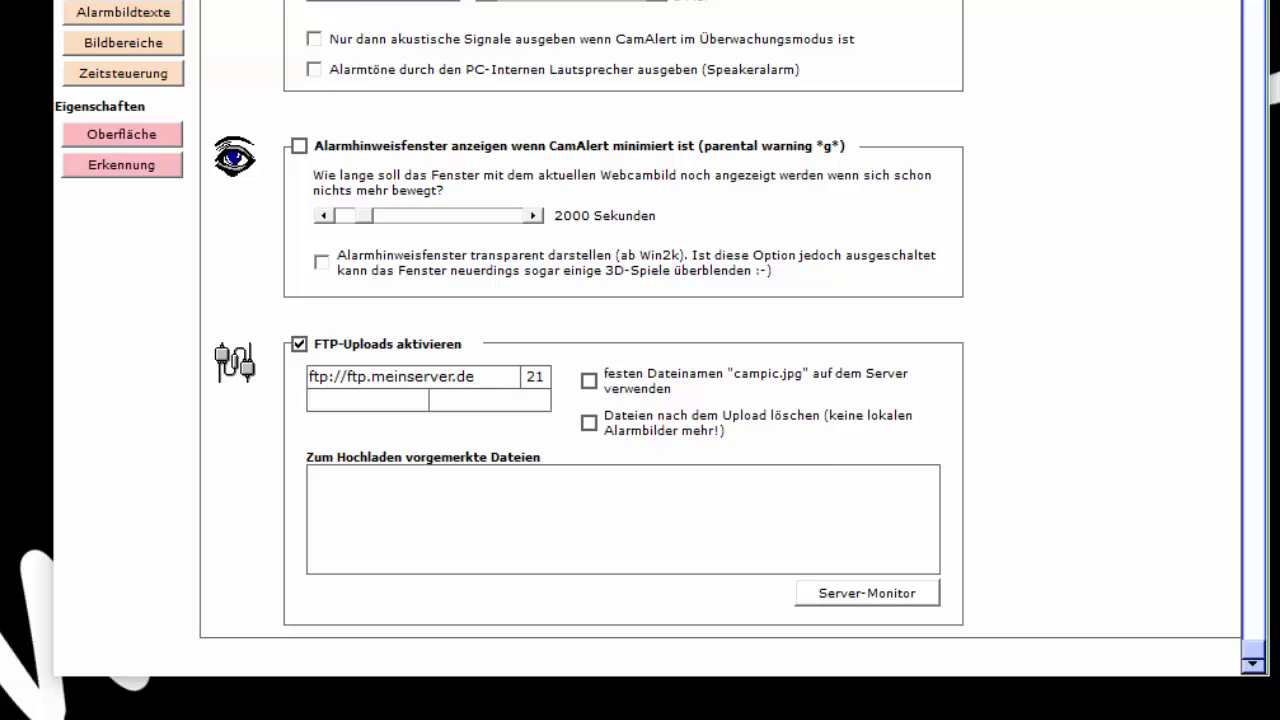
pyautogui.click(135, 110)
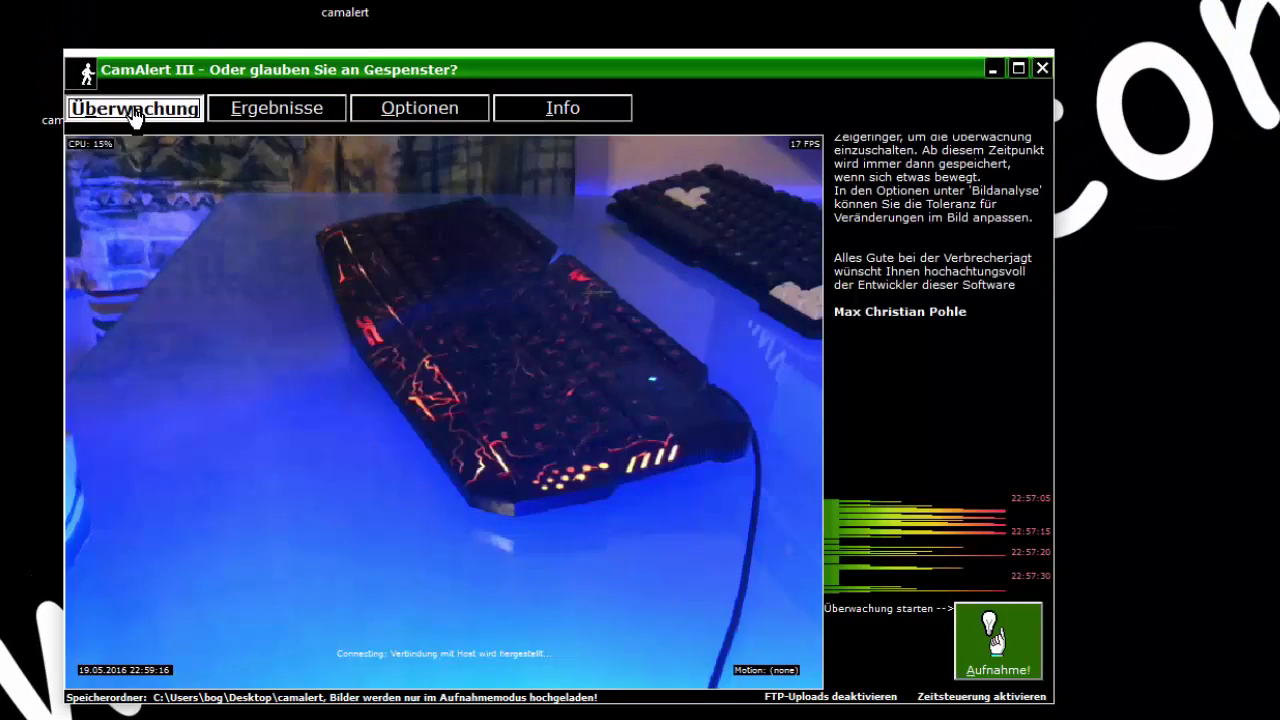
pyautogui.click(870, 700)
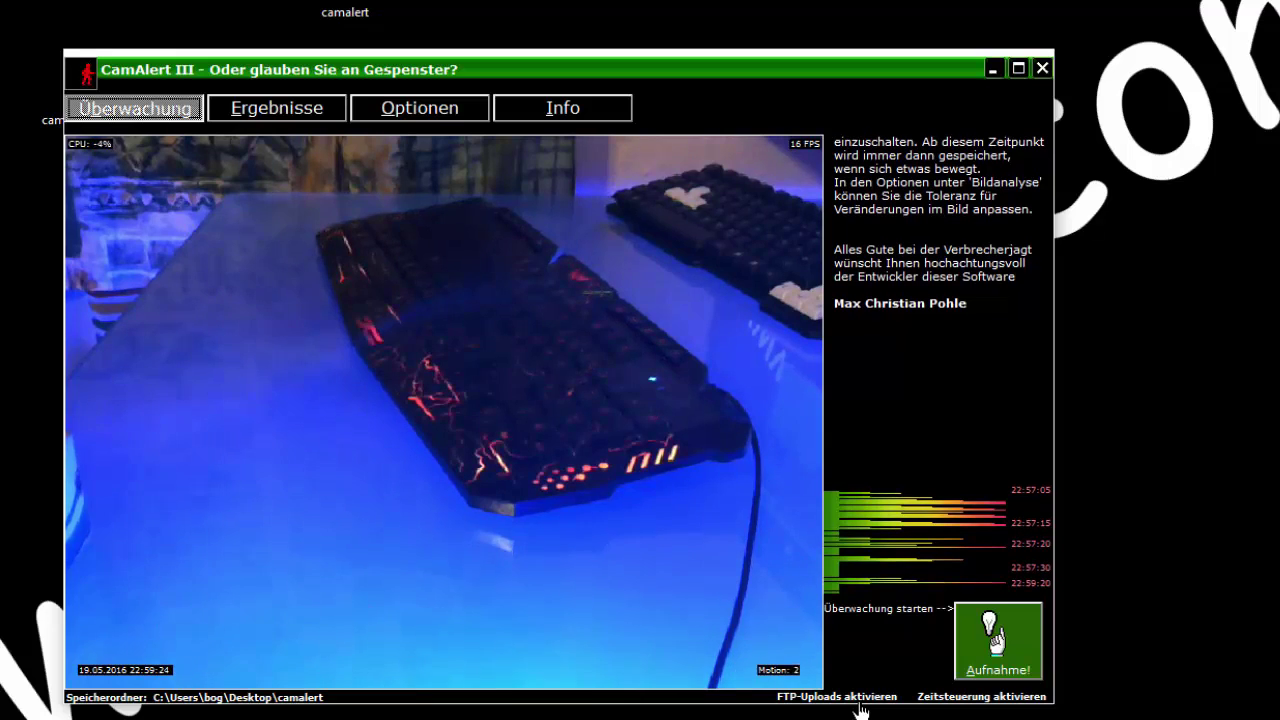
# Review the Alarmhinweise options once more and show the Alarmbildtexte options for adding text to alarm images.
pyautogui.click(416, 110)
pyautogui.scroll(-3, 486, 550)
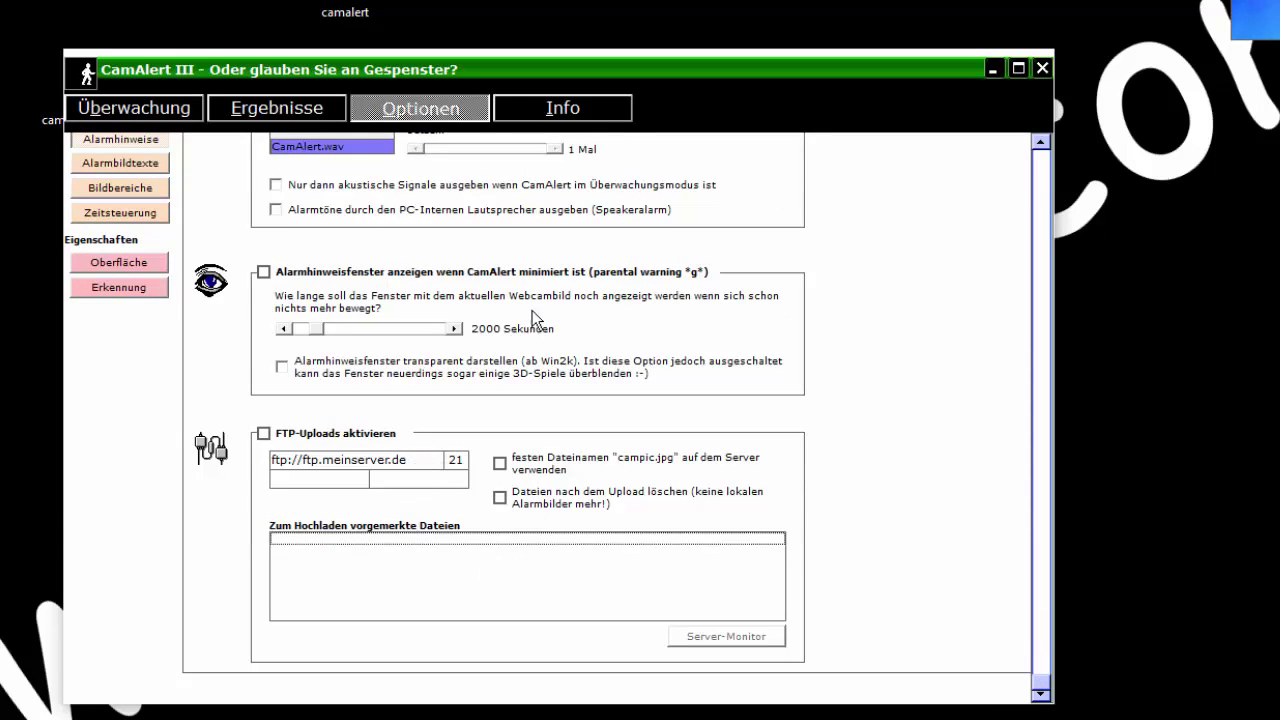
pyautogui.scroll(2, 277, 172)
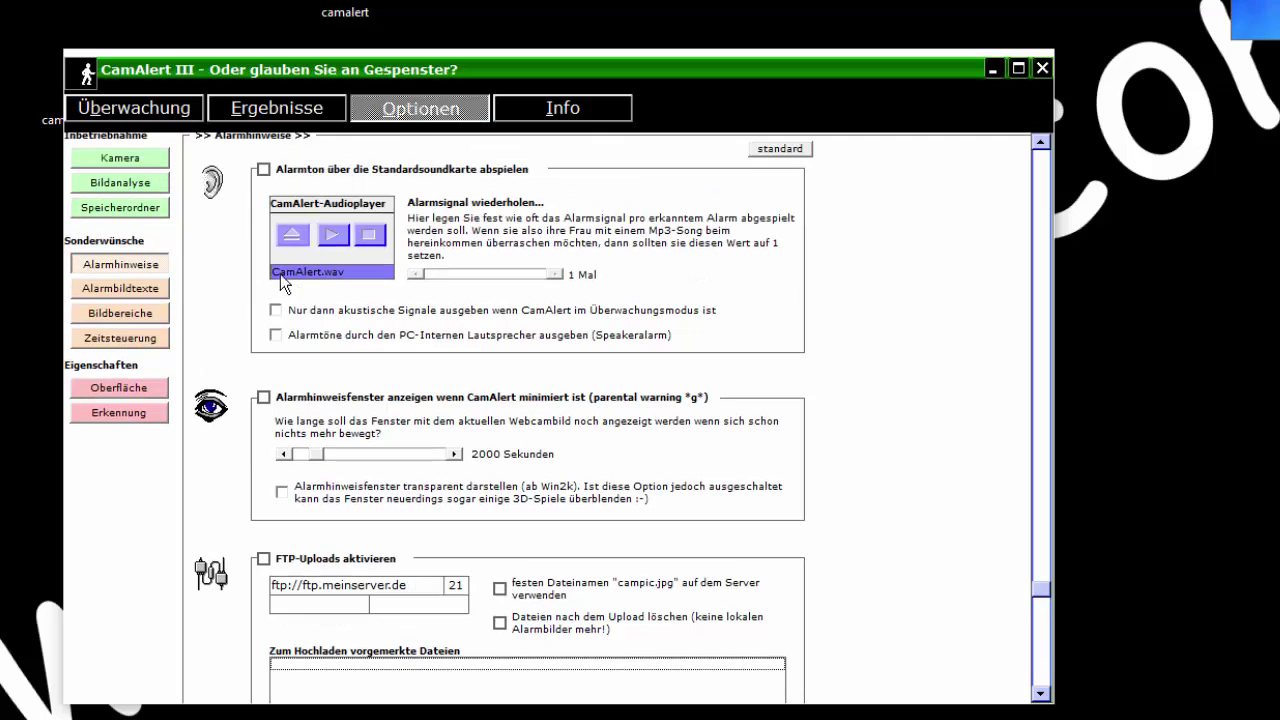
pyautogui.click(150, 289)
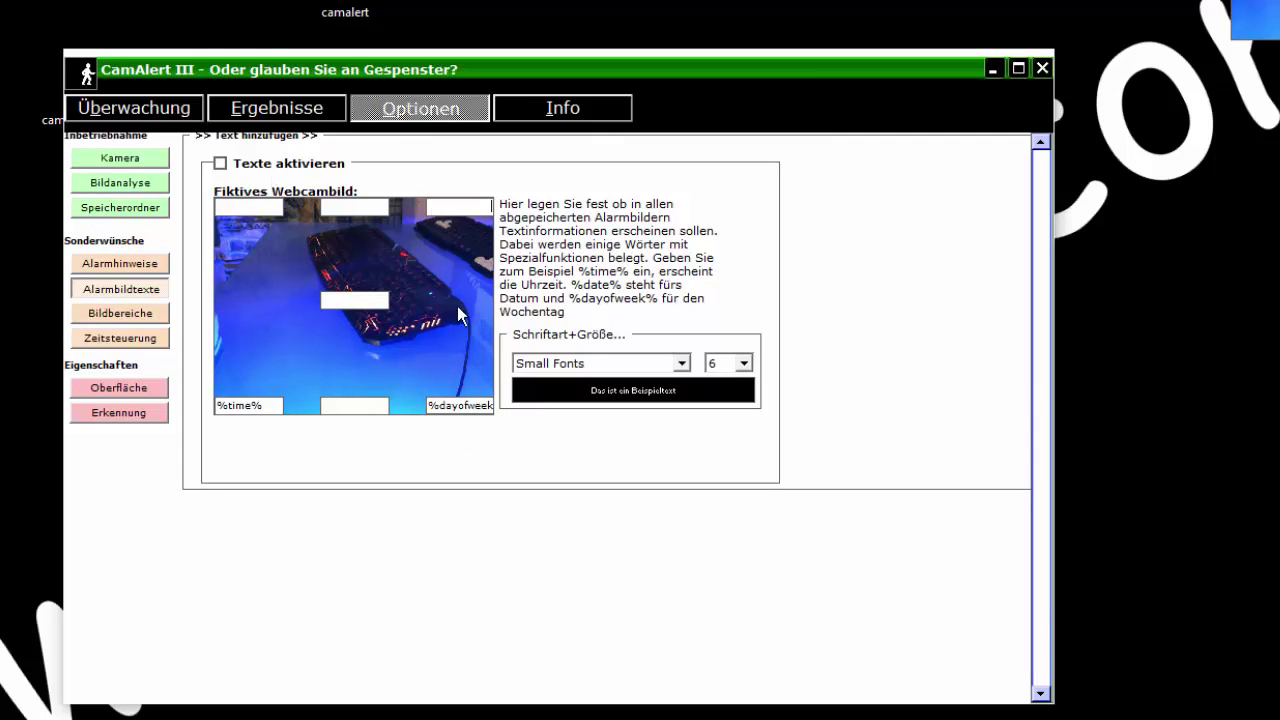
# In the Bildbereiche options, activate Bereichsüberwachung, paint a curved line across the upper part of the webcam image, and deactivate it again.
pyautogui.click(150, 316)
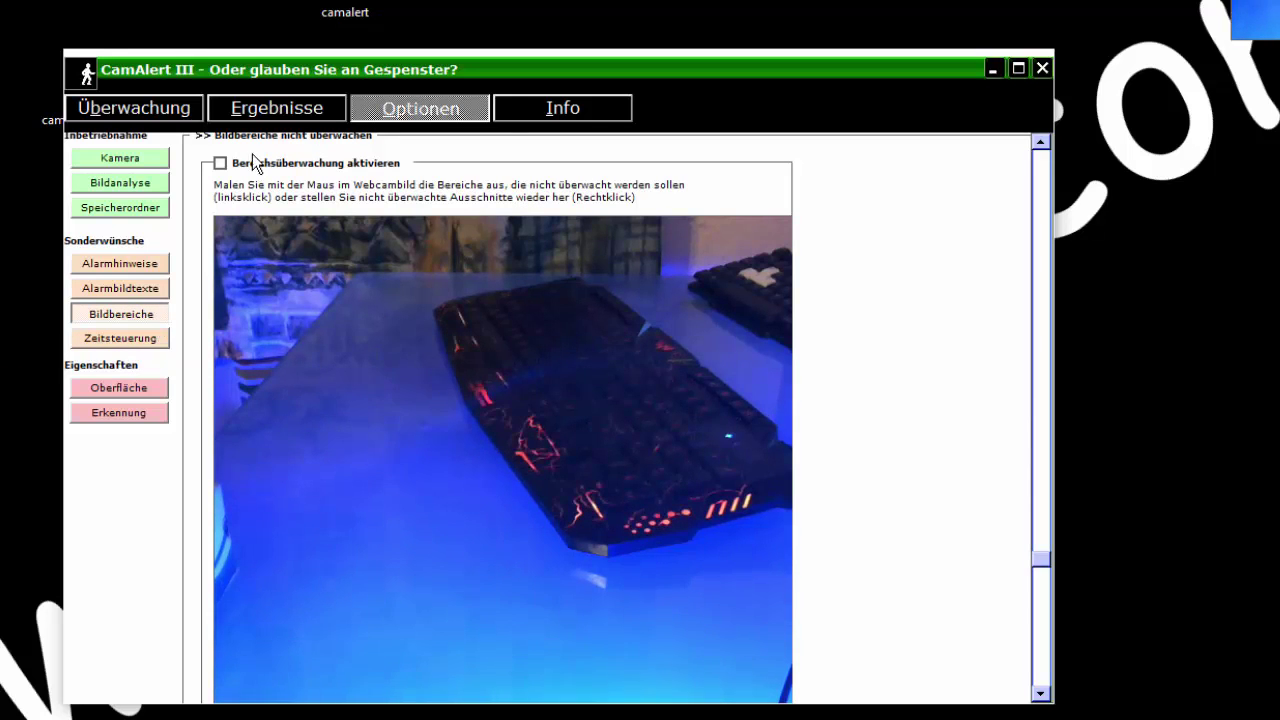
pyautogui.click(220, 163)
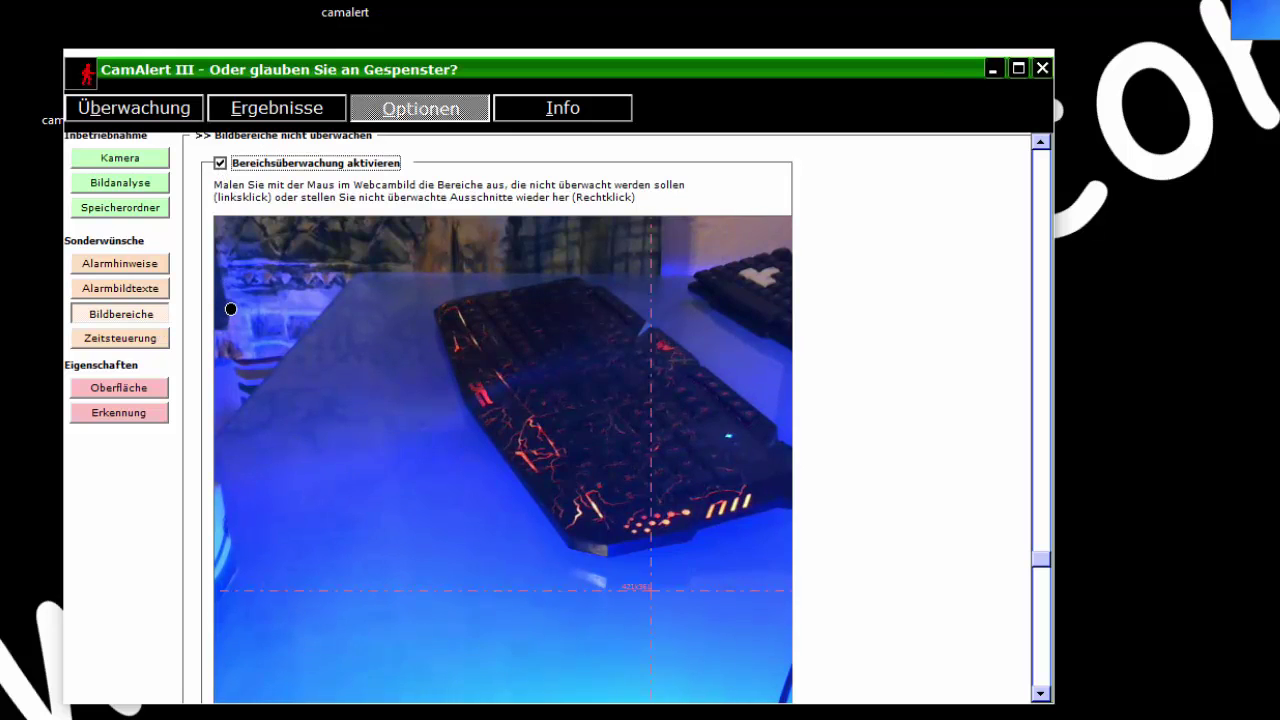
pyautogui.moveTo(214, 312)
pyautogui.mouseDown()
pyautogui.moveTo(451, 366)
pyautogui.moveTo(549, 217)
pyautogui.mouseUp()
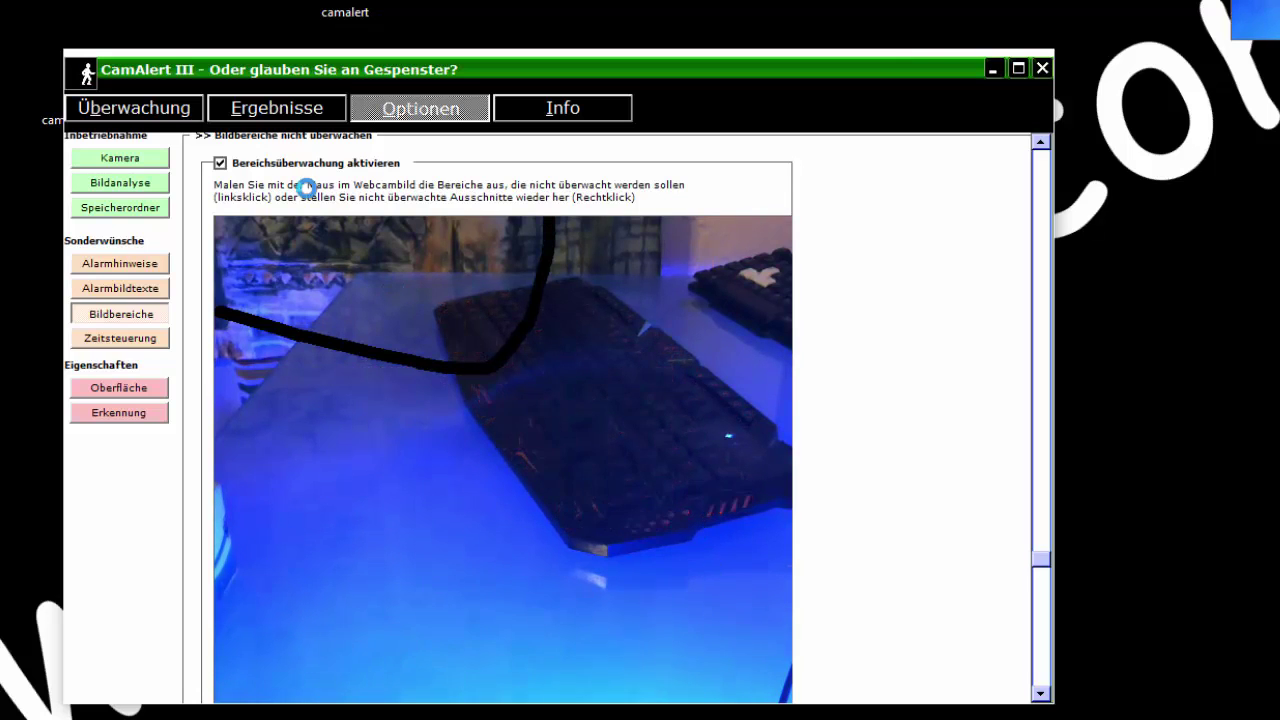
pyautogui.click(220, 163)
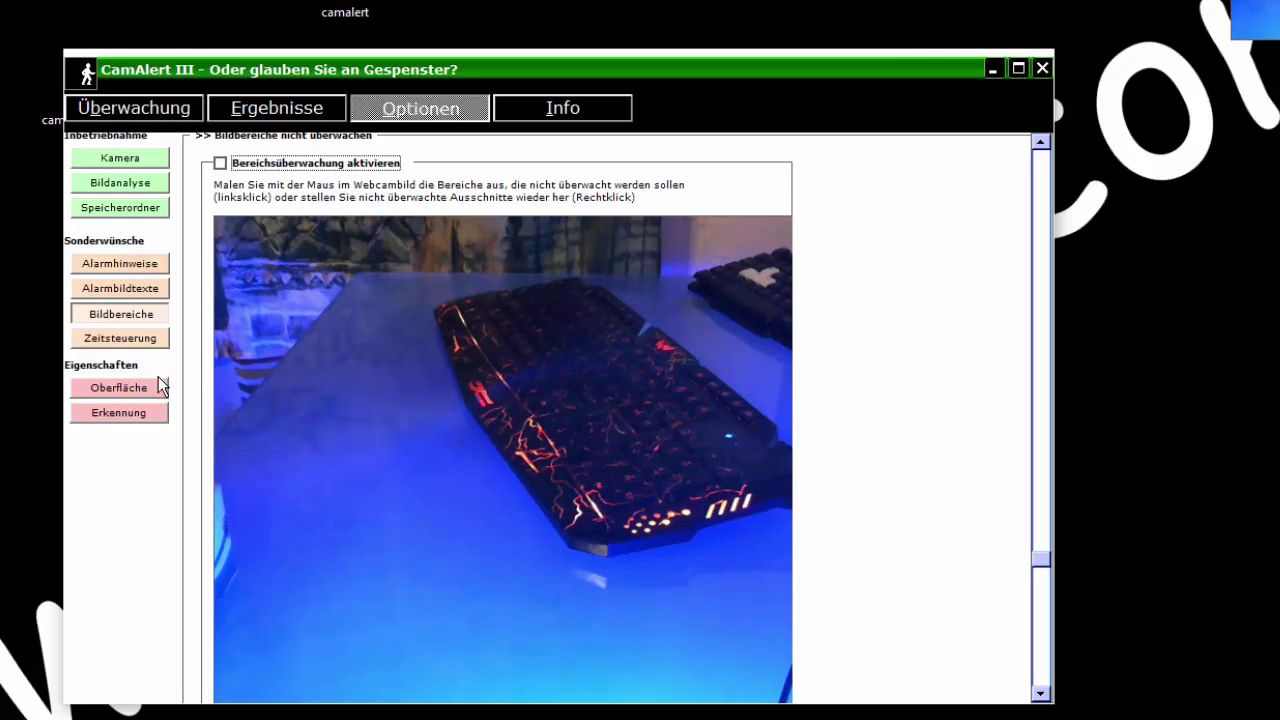
# Try the Freitag choice in Zeitsteuerung, and toggle the coloured text background and Bildproportion beachten in the Oberfläche options.
pyautogui.click(118, 340)
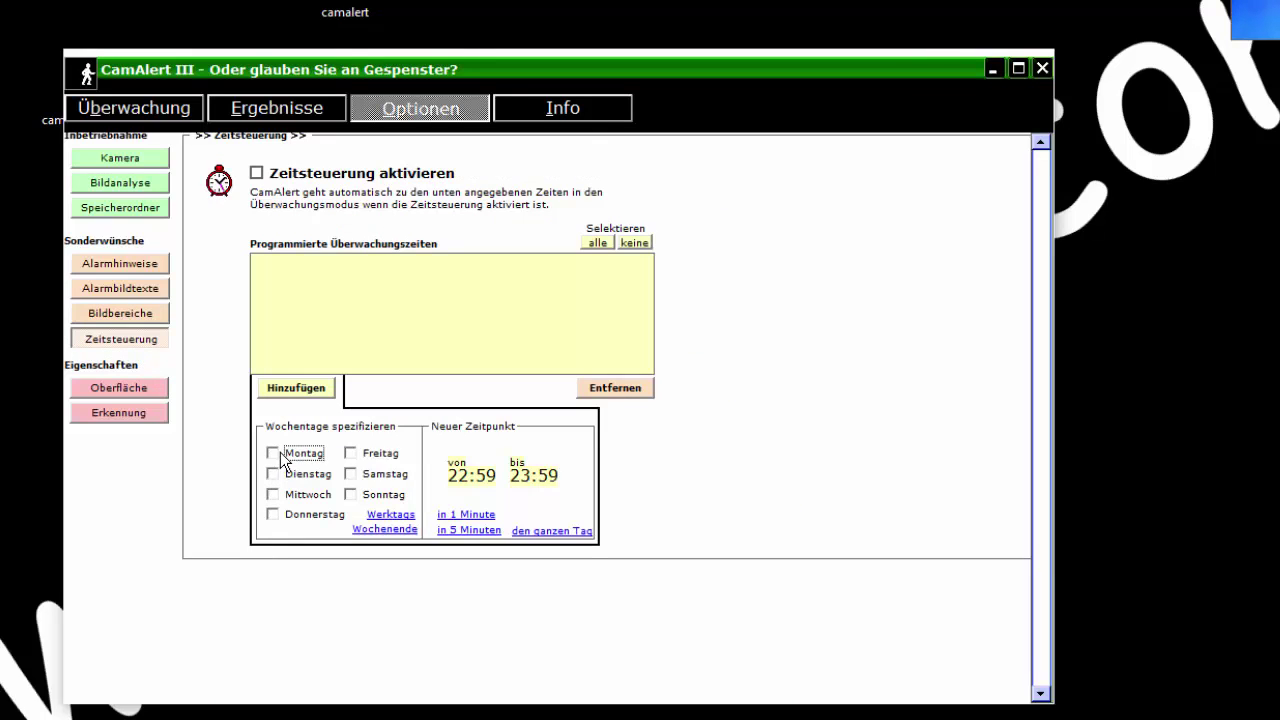
pyautogui.click(351, 453)
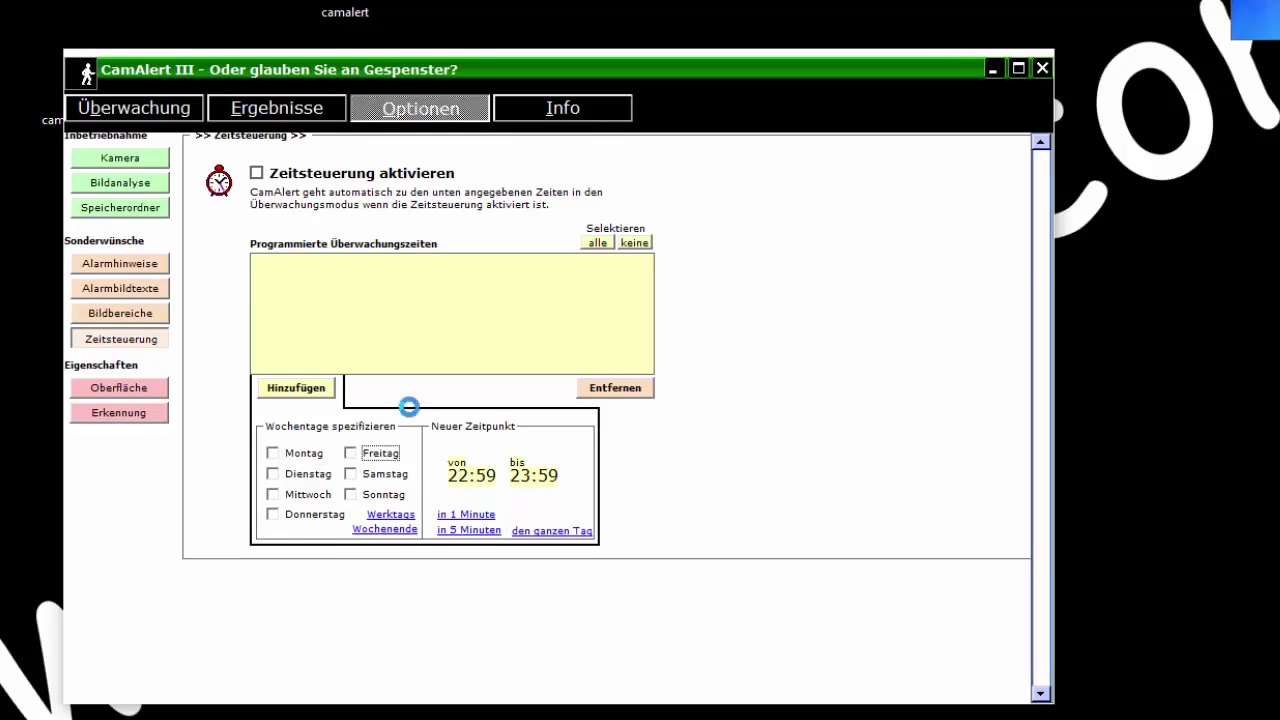
pyautogui.click(152, 393)
pyautogui.click(308, 223)
pyautogui.click(308, 205)
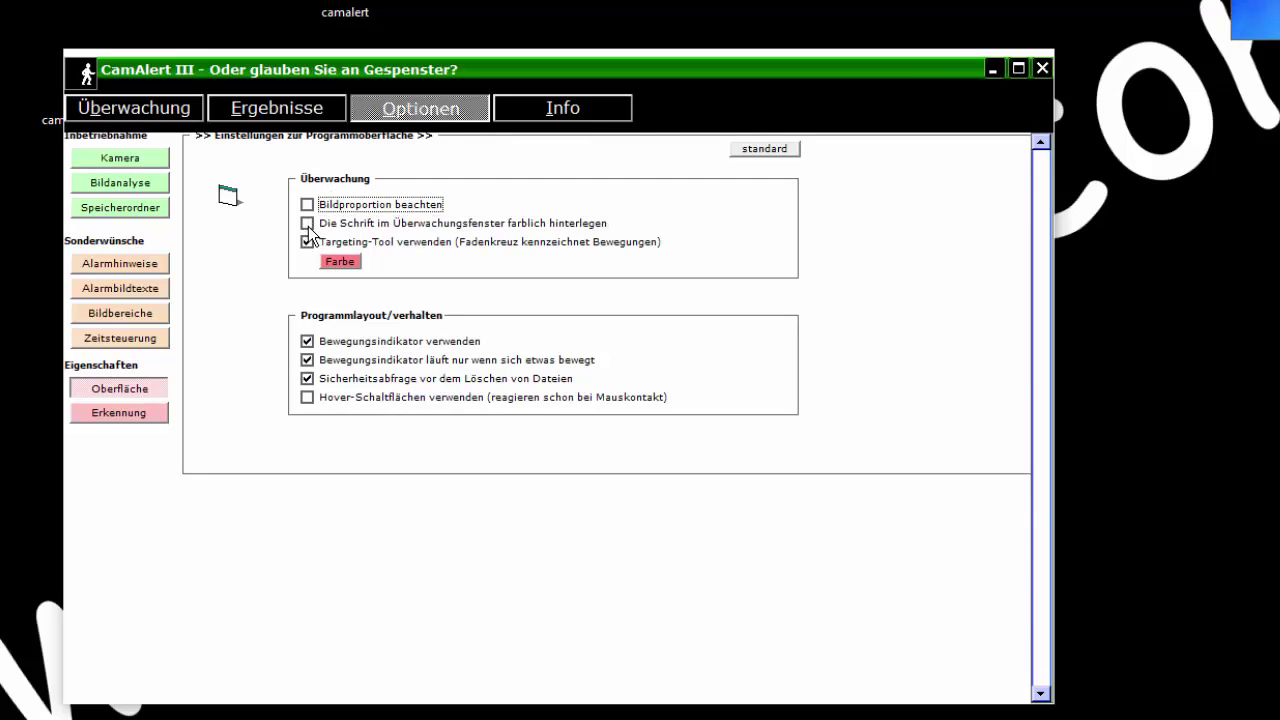
# In the Erkennung options, set the motion detection accuracy to Mittel and leave slow image changes not ignored.
pyautogui.click(131, 418)
pyautogui.click(396, 493)
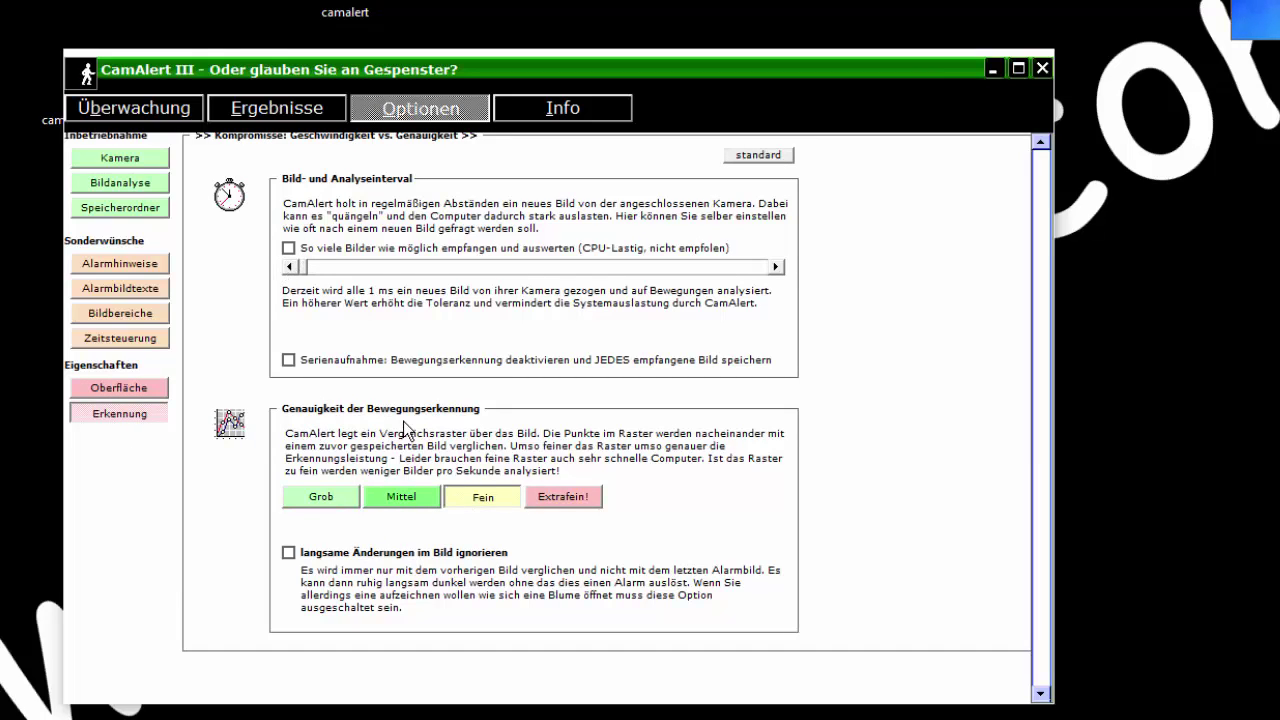
pyautogui.click(405, 499)
pyautogui.click(716, 460)
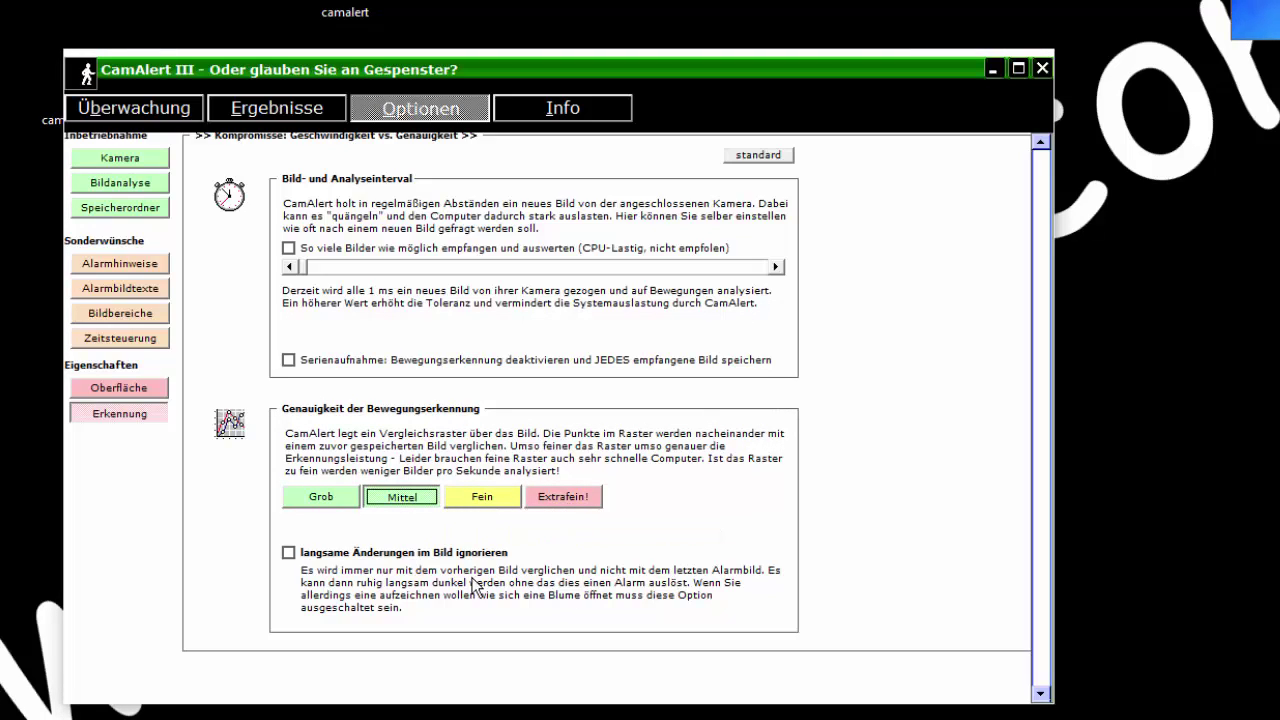
pyautogui.click(287, 556)
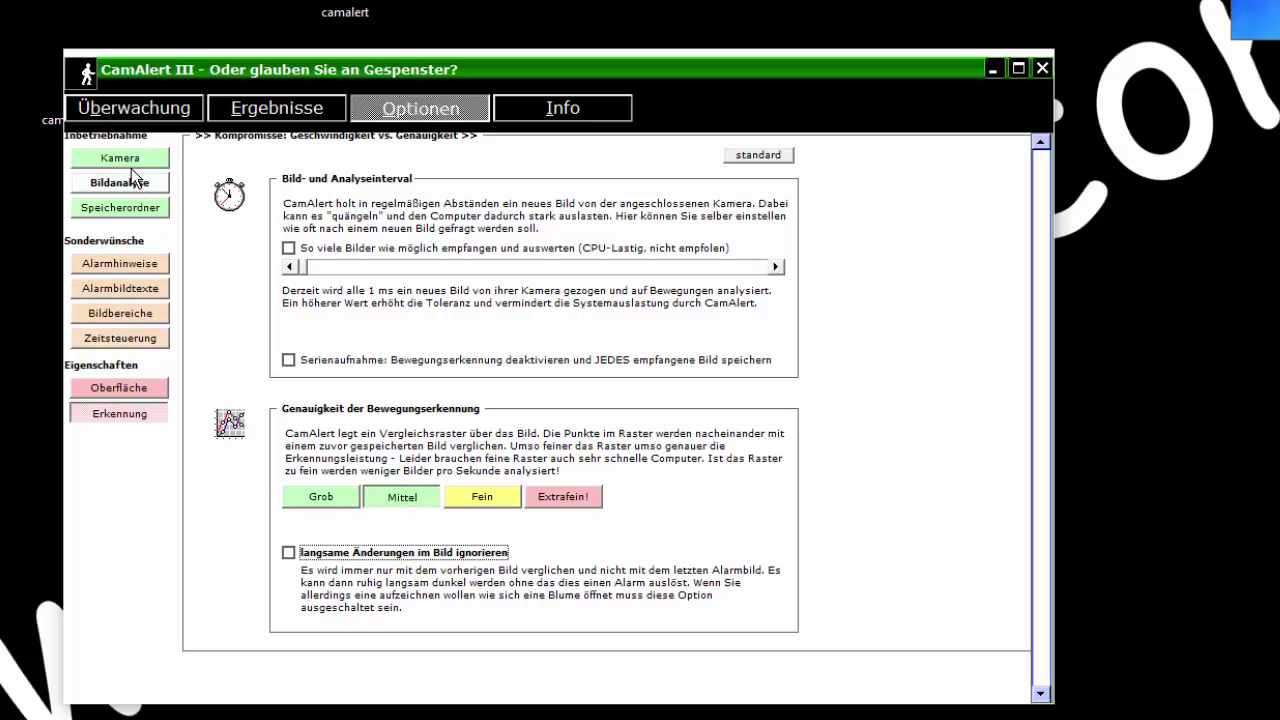
# Show the program's Info page and switch over to the Ergebnisse page.
pyautogui.click(547, 115)
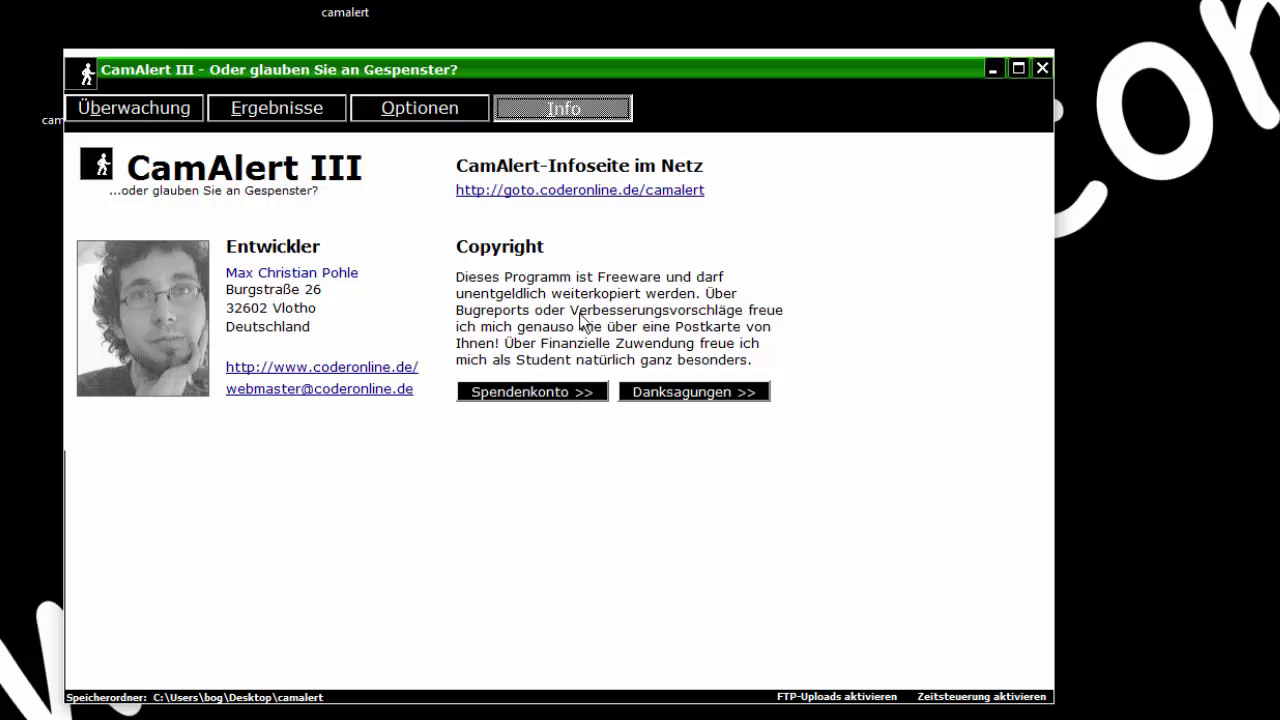
pyautogui.click(355, 110)
pyautogui.click(276, 108)
# Return to Überwachung, make the program window taller, and make a short surveillance recording of movement before the camera.
pyautogui.click(134, 108)
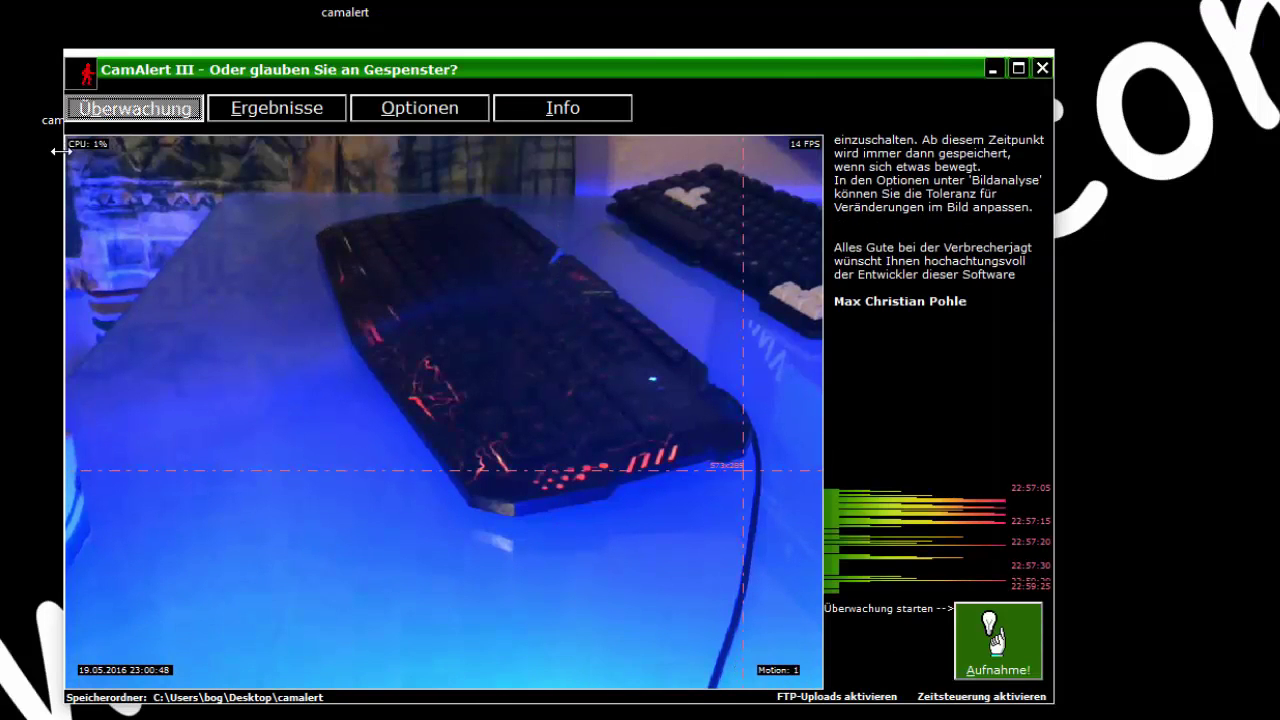
pyautogui.moveTo(634, 53); pyautogui.dragTo(618, 0)
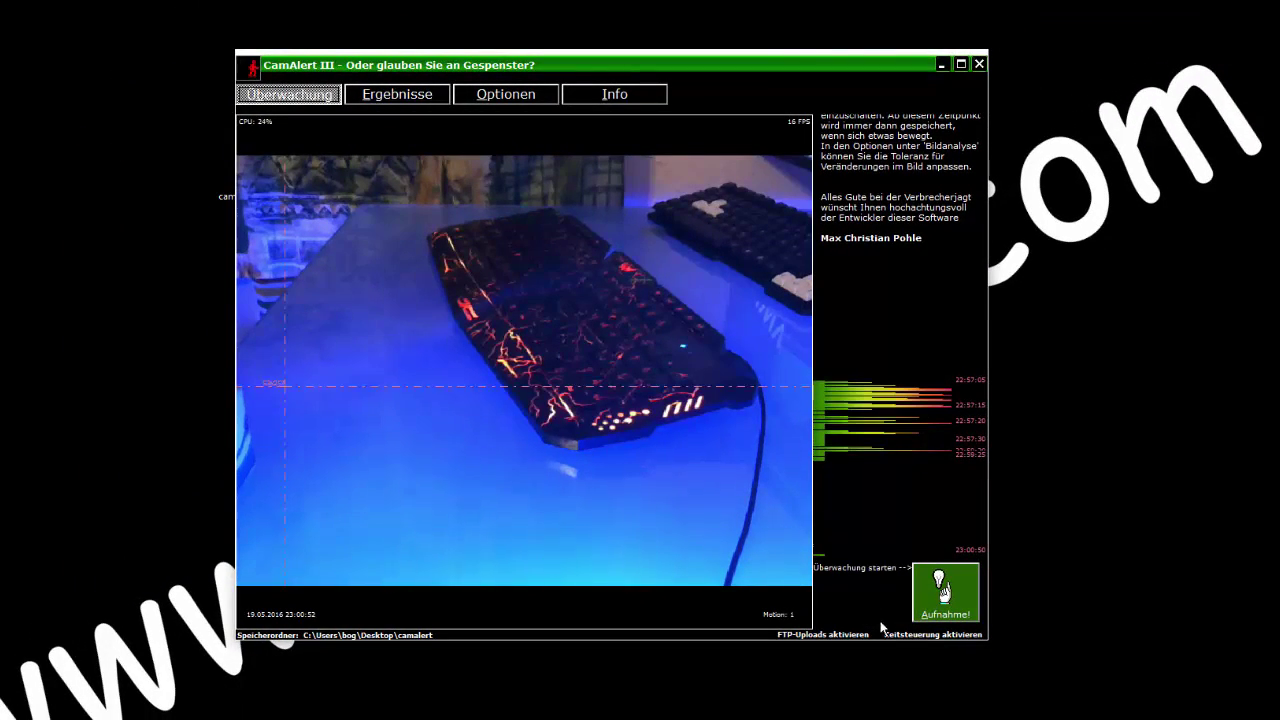
pyautogui.click(921, 616)
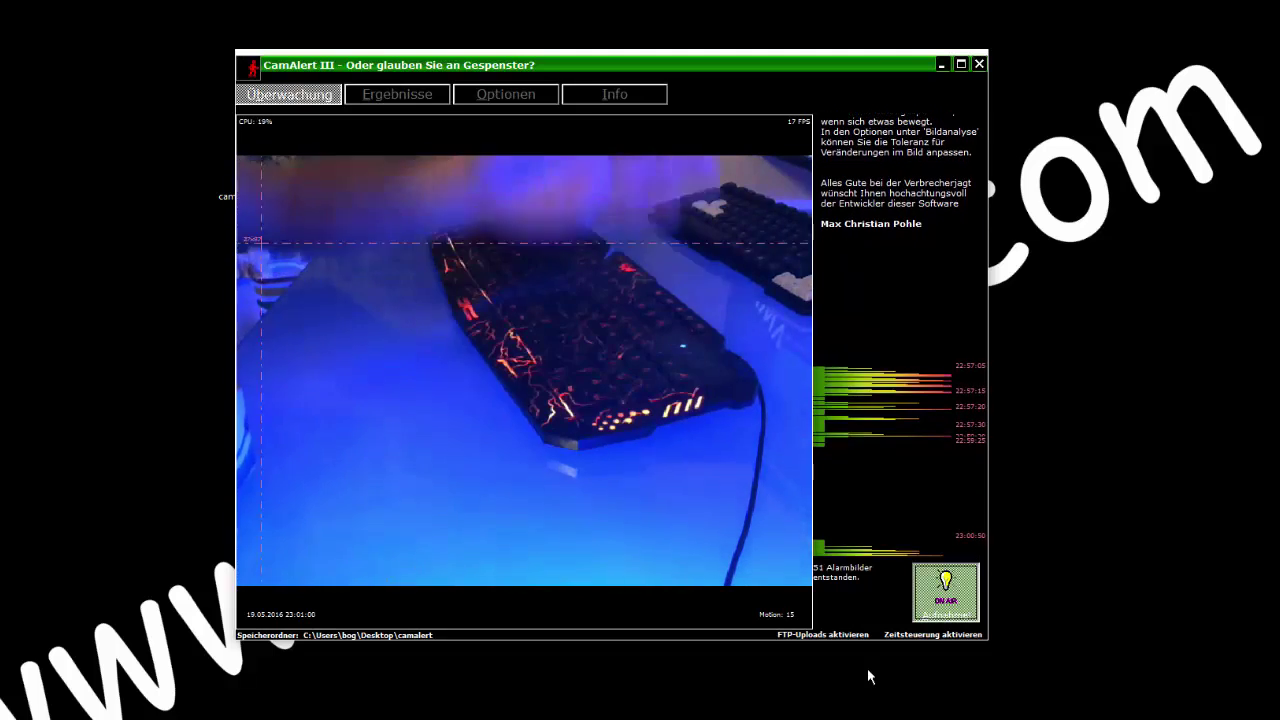
pyautogui.click(945, 592)
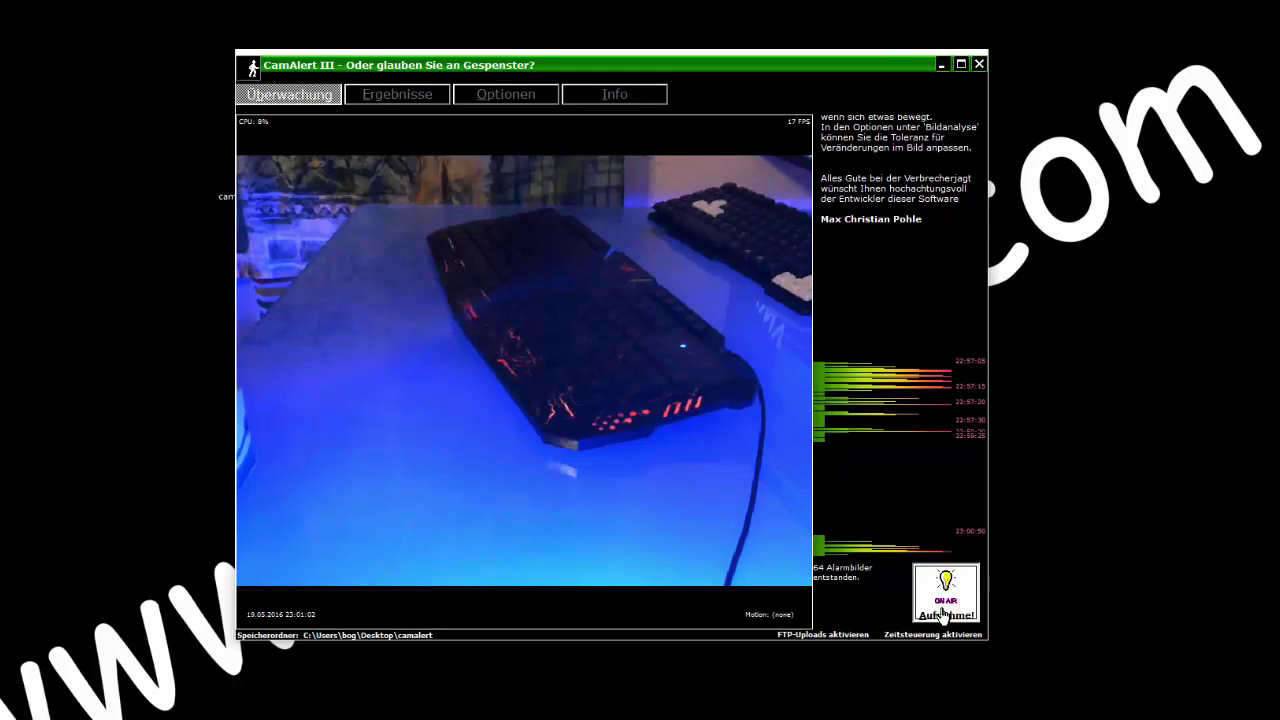
# Raise the Farbtoleranz in the Bildanalyse options to about 156 and show the Kamera device options.
pyautogui.click(506, 94)
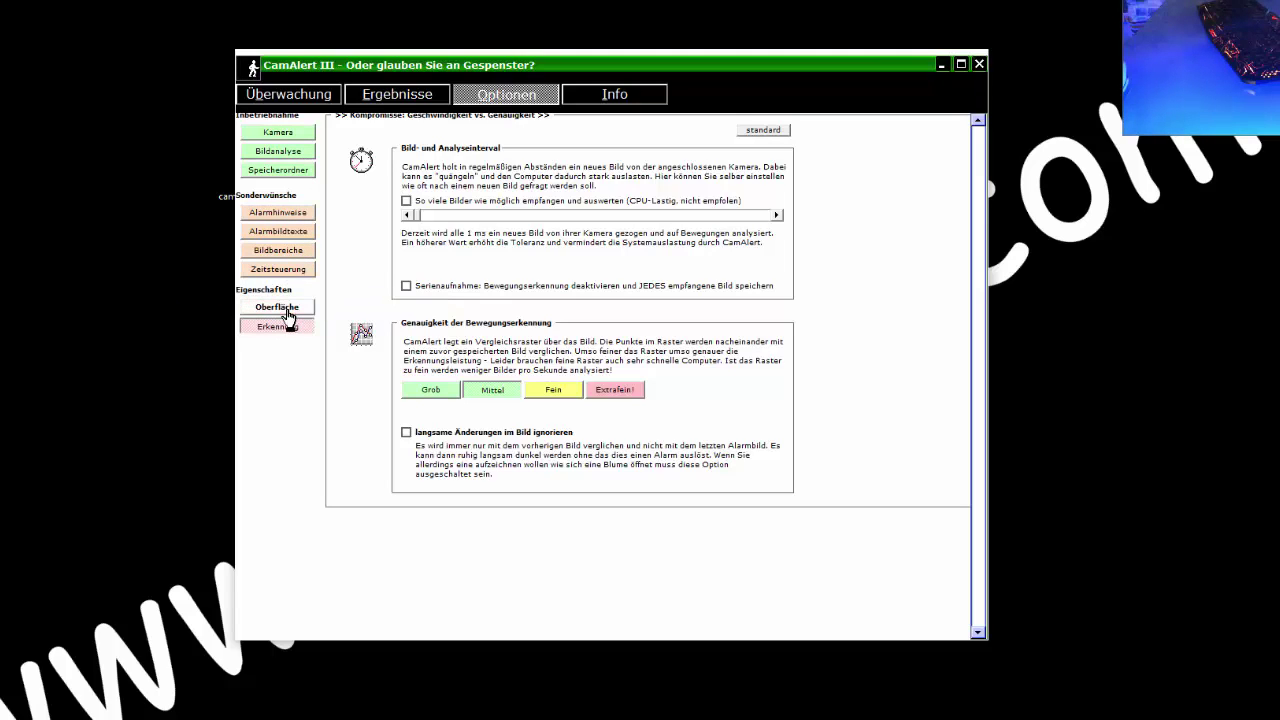
pyautogui.click(297, 155)
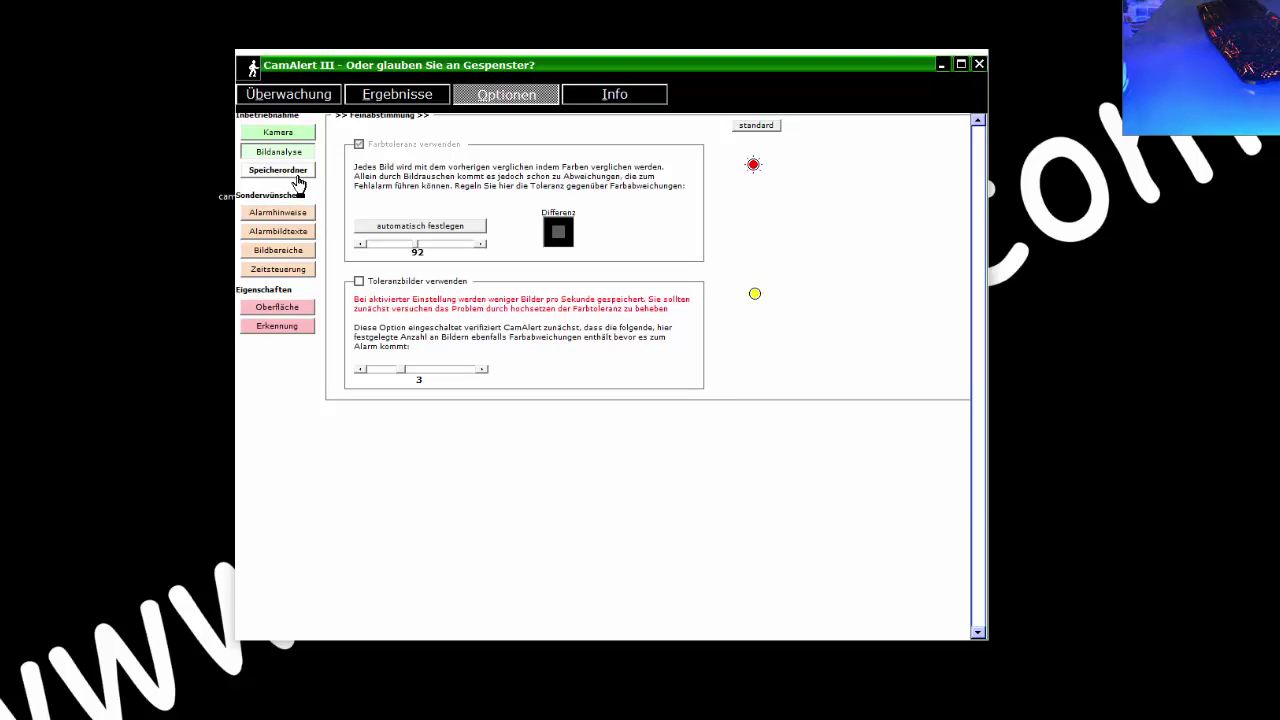
pyautogui.click(291, 139)
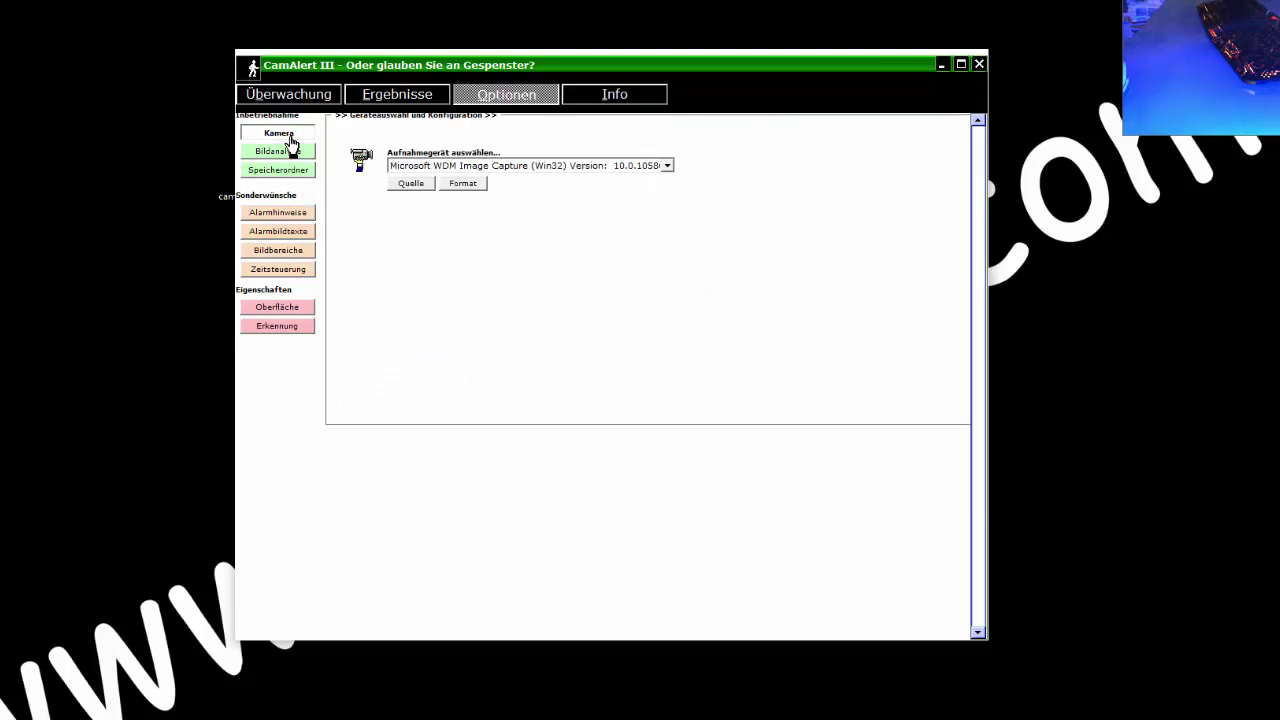
pyautogui.click(277, 155)
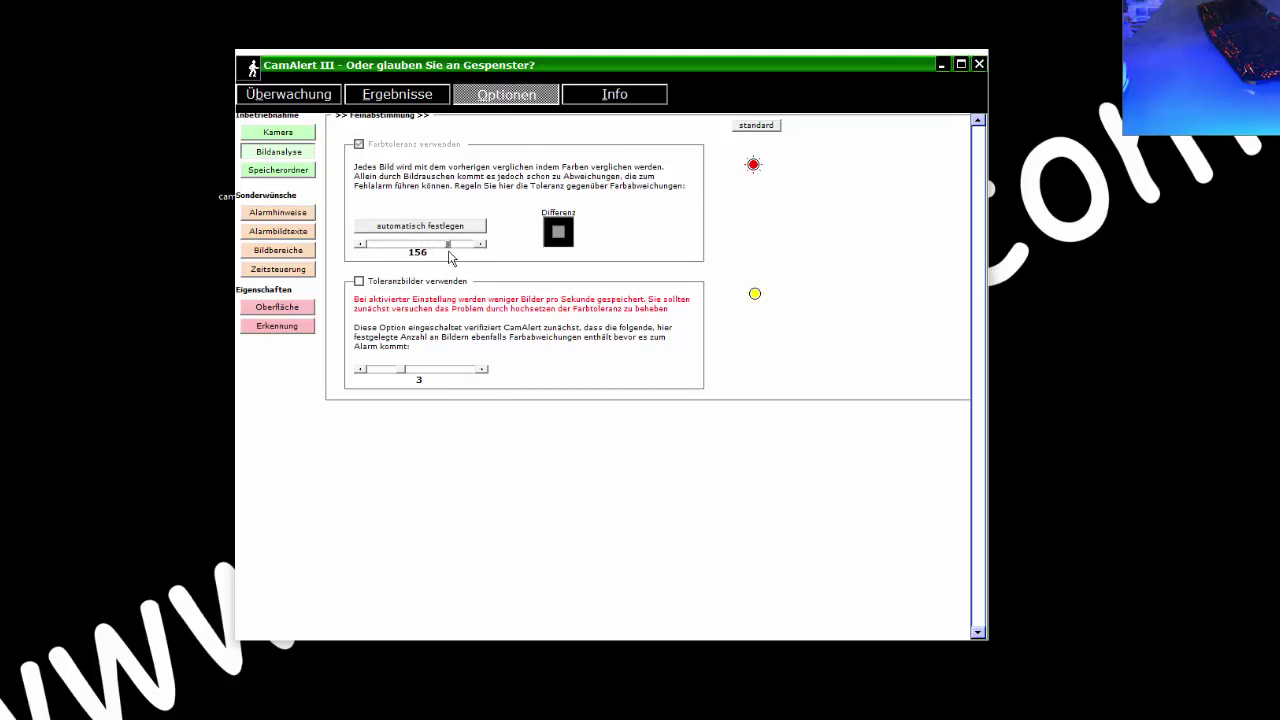
pyautogui.click(281, 135)
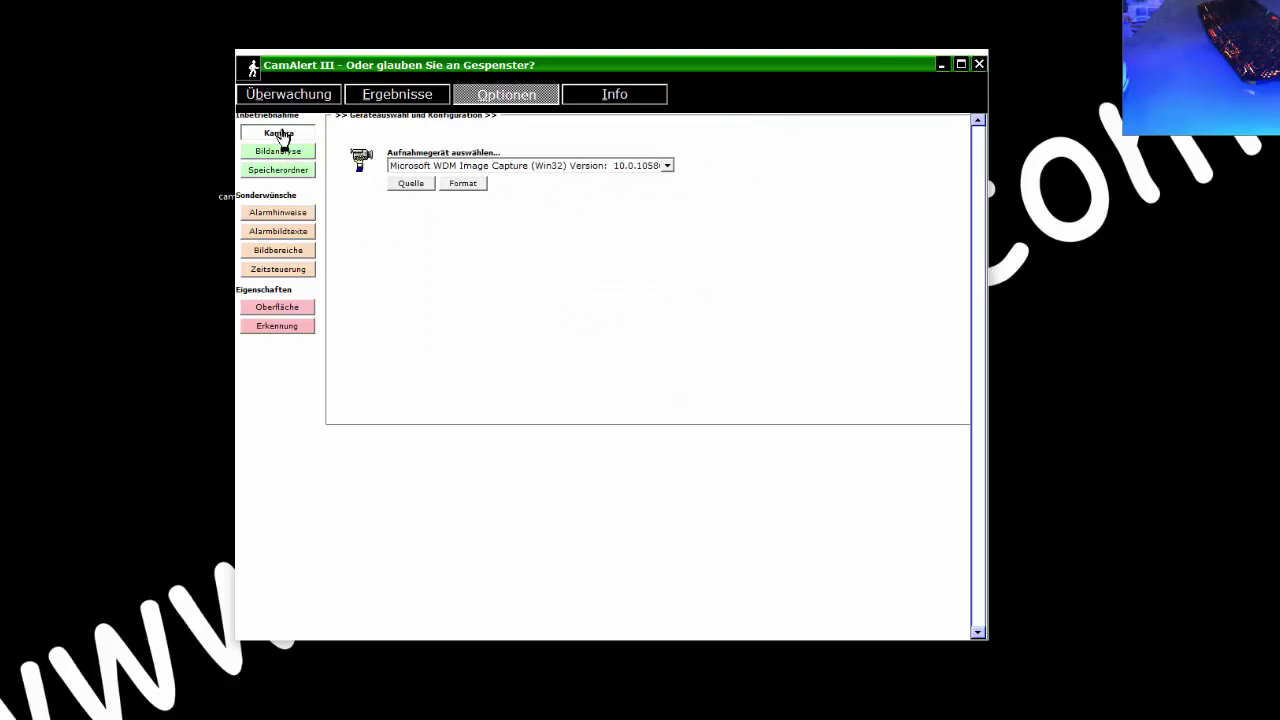
# Start another surveillance recording in Überwachung with the raised colour tolerance and stop it.
pyautogui.click(289, 94)
pyautogui.click(943, 591)
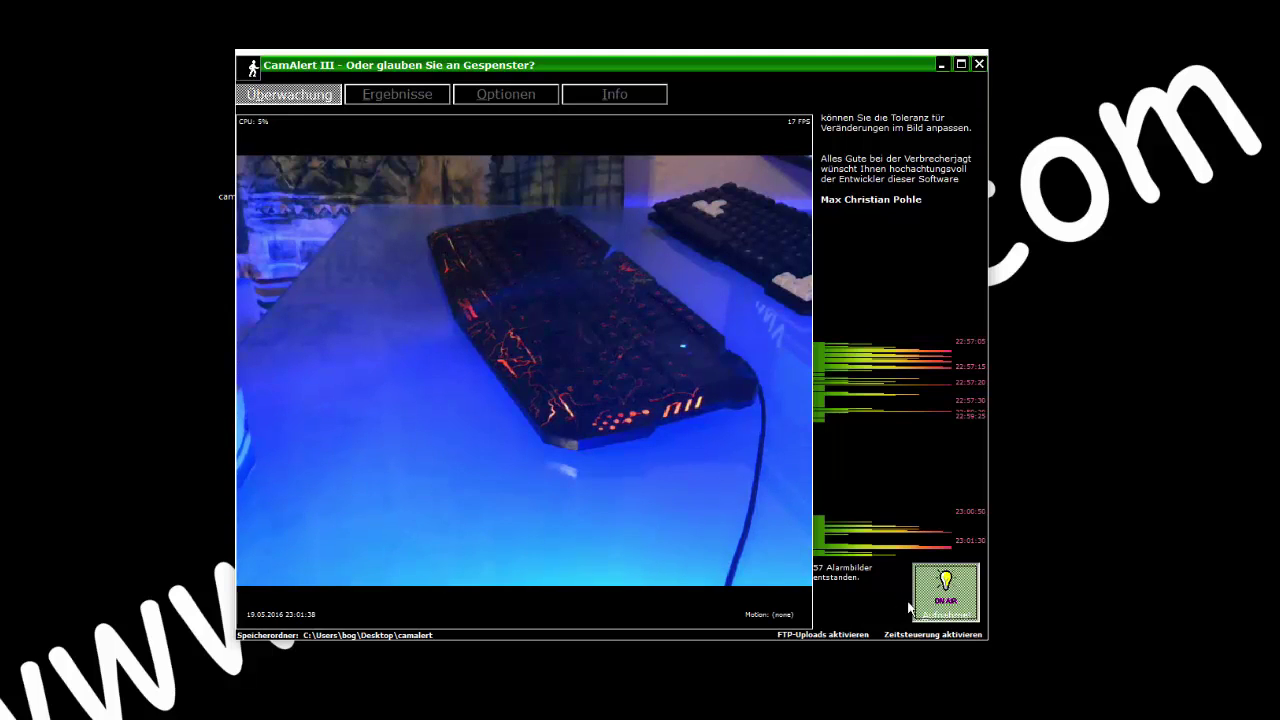
pyautogui.click(942, 596)
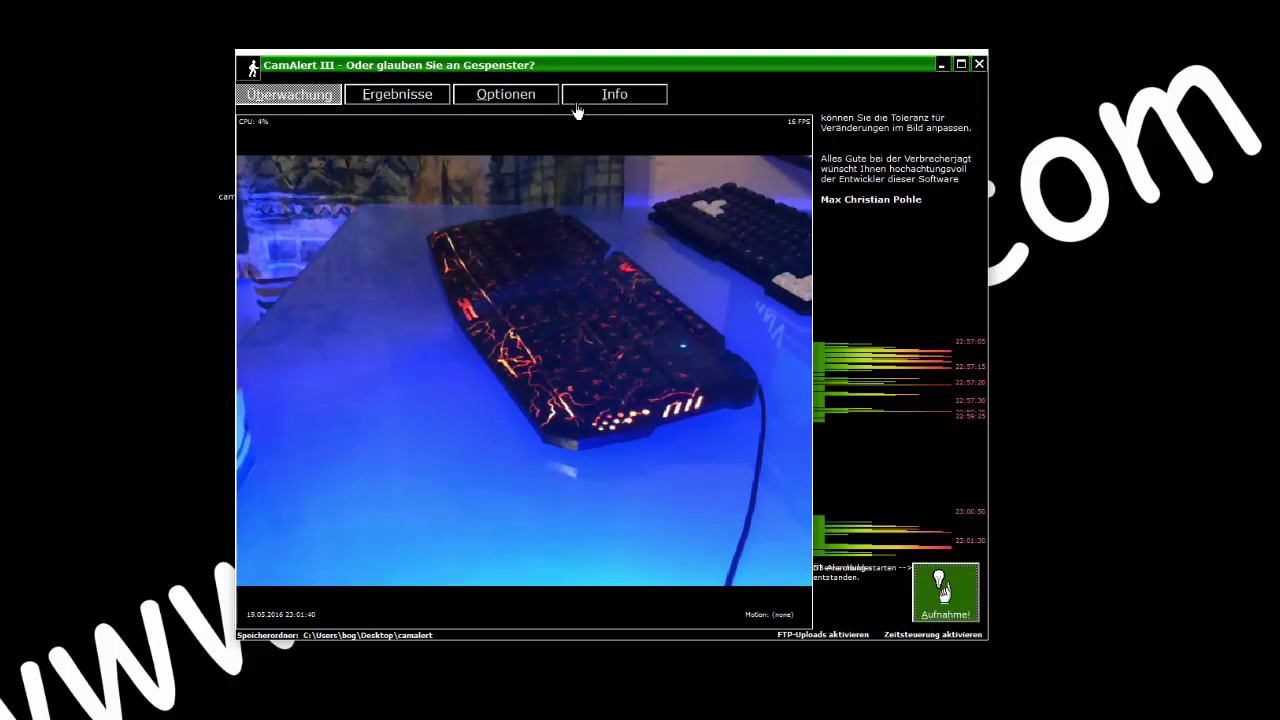
# Review the newly recorded surveillance images of 19.05.2016 in Ergebnisse one by one and play them as a slideshow.
pyautogui.click(387, 95)
pyautogui.click(862, 235)
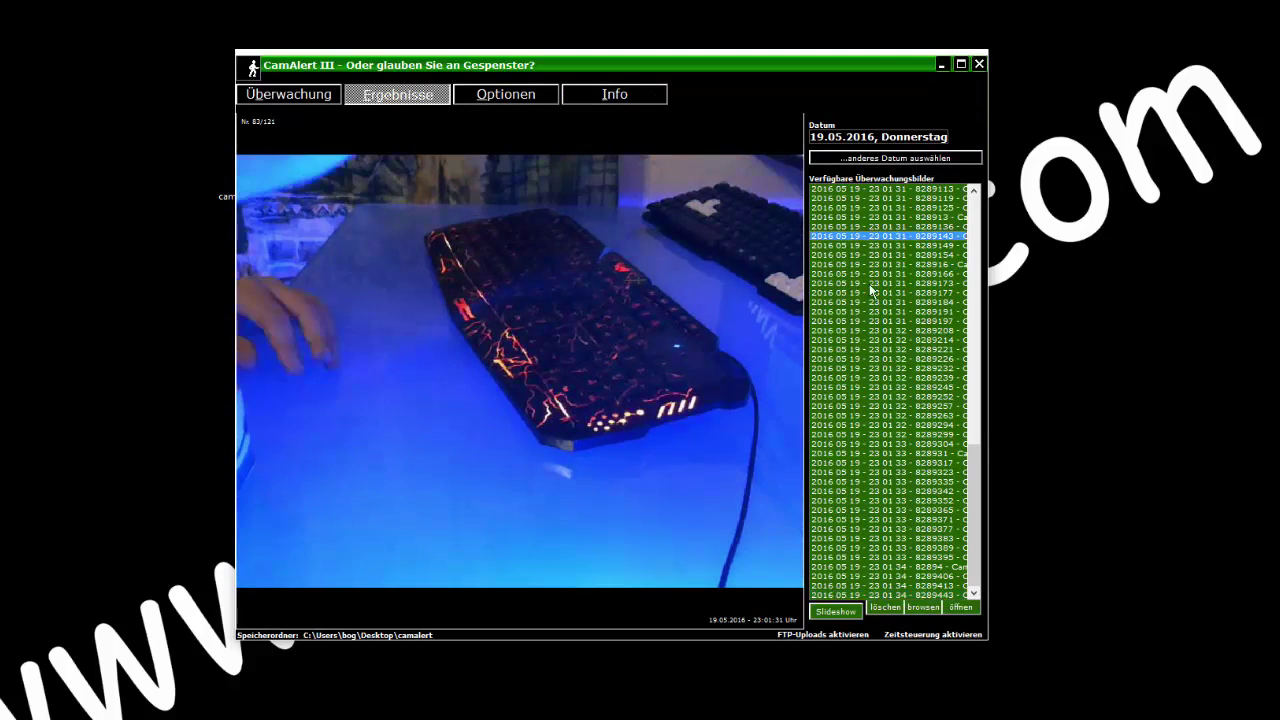
pyautogui.press('Down')
pyautogui.press('Down')
pyautogui.press('Down')
pyautogui.press('Down')
pyautogui.press('Down')
pyautogui.press('Down')
pyautogui.press('Down')
pyautogui.press('Down')
pyautogui.press('Down')
pyautogui.press('Down')
pyautogui.press('Down')
pyautogui.press('Down')
pyautogui.press('Down')
pyautogui.press('Down')
pyautogui.press('Down')
pyautogui.press('Down')
pyautogui.press('Down')
pyautogui.press('Down')
pyautogui.press('Down')
pyautogui.press('Down')
pyautogui.click(893, 255)
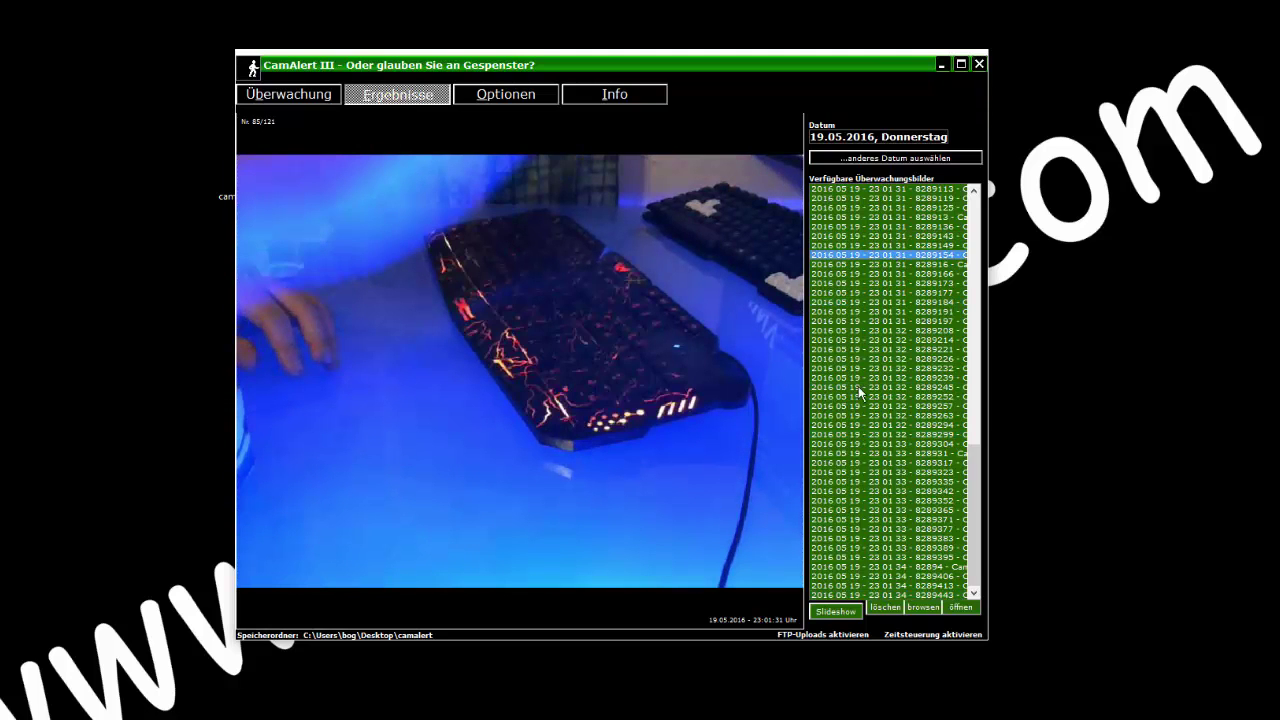
pyautogui.click(835, 613)
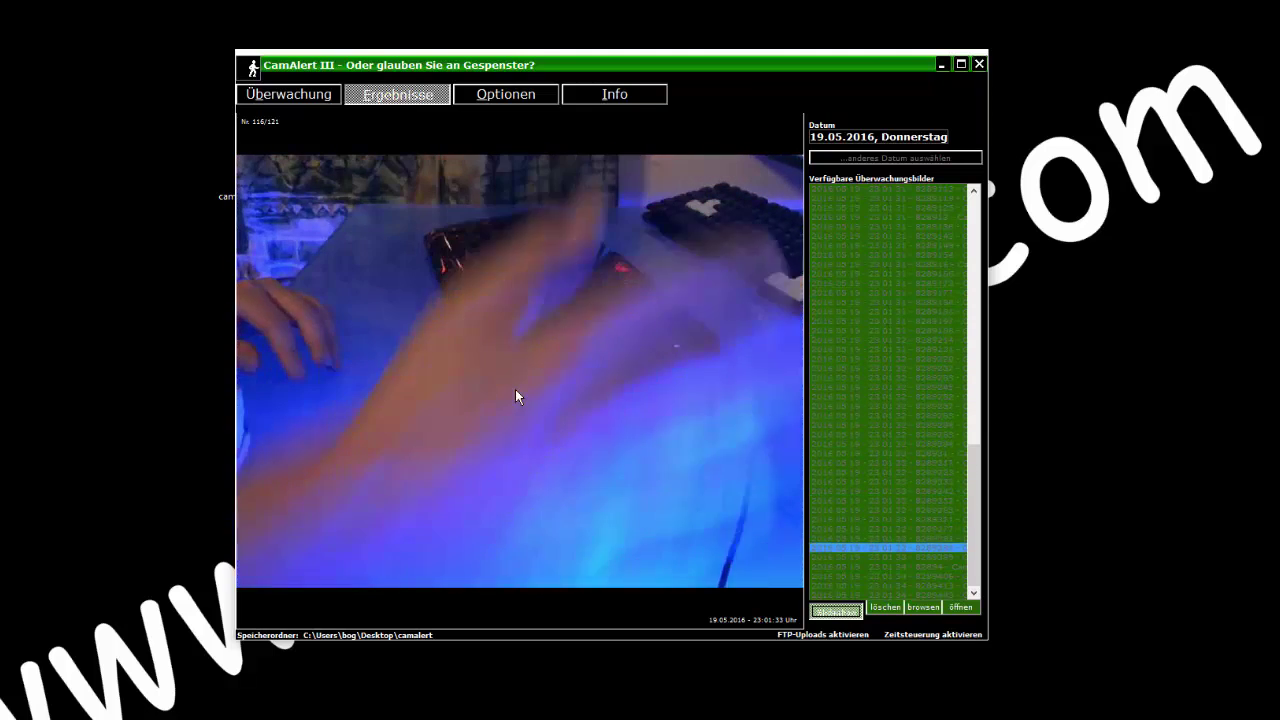
# Return to Überwachung, show the Spendenkonto details on the Info page, and close CamAlert III.
pyautogui.click(300, 96)
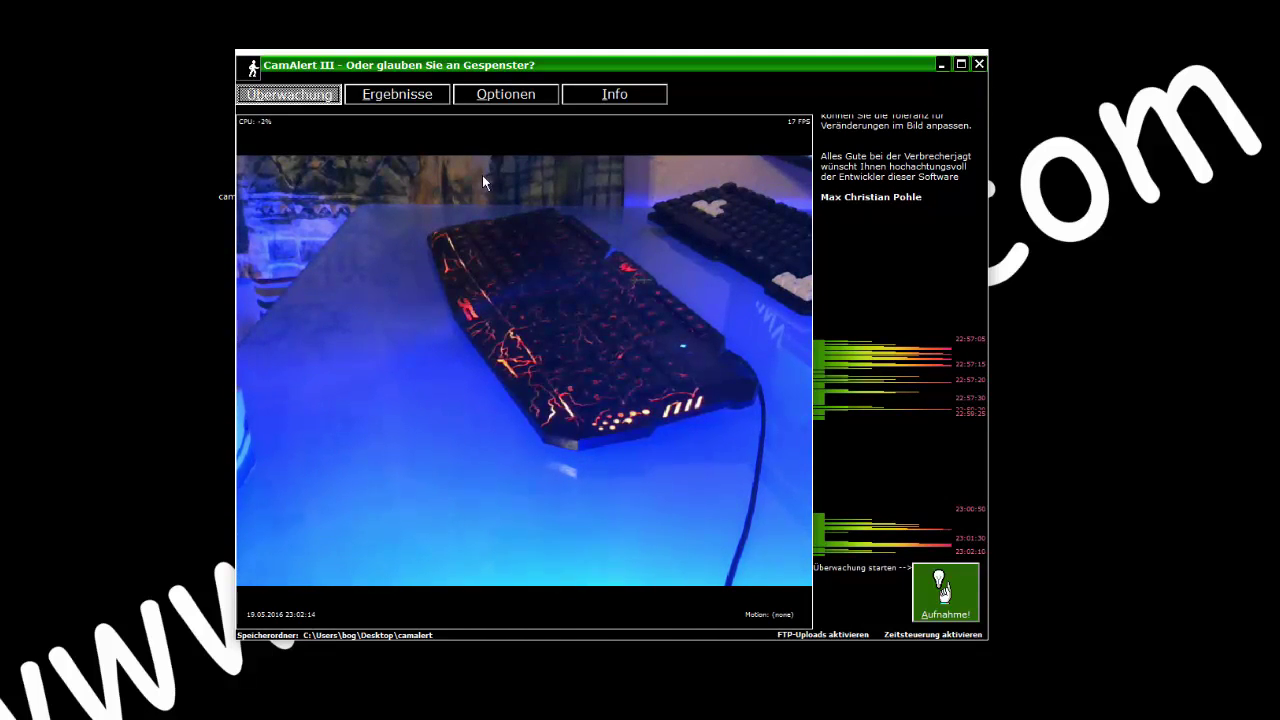
pyautogui.click(606, 98)
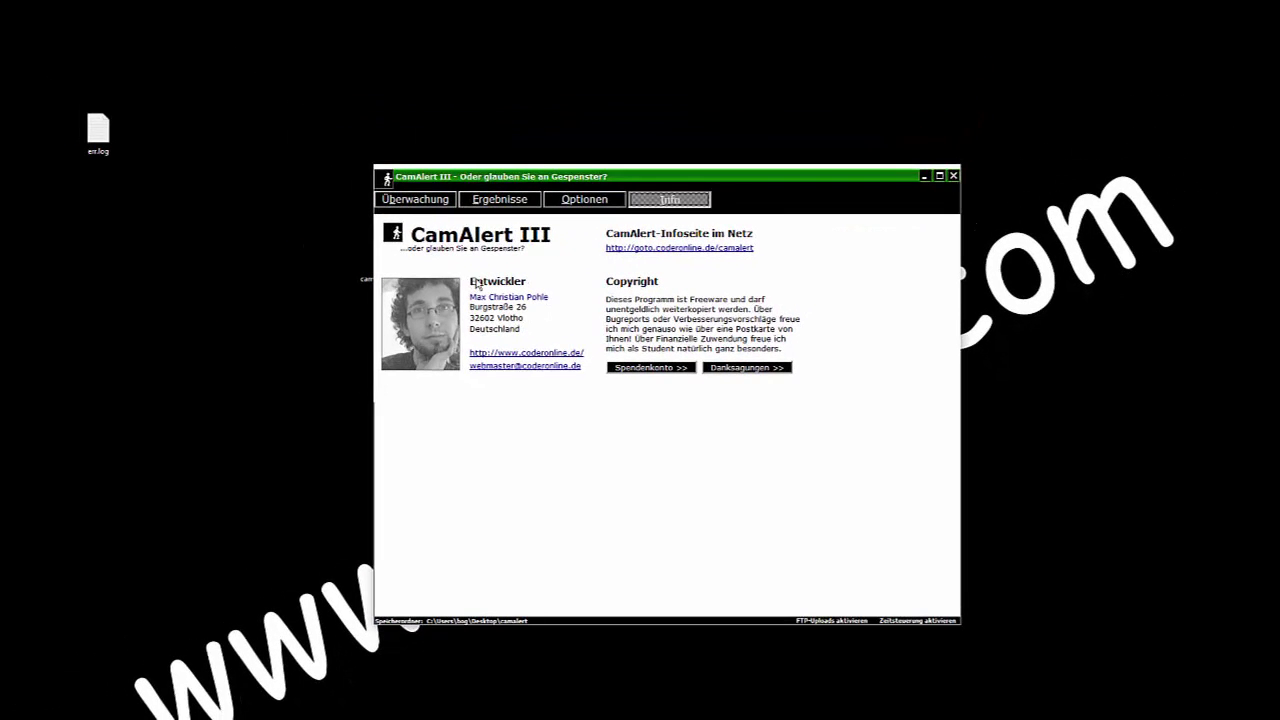
pyautogui.click(651, 370)
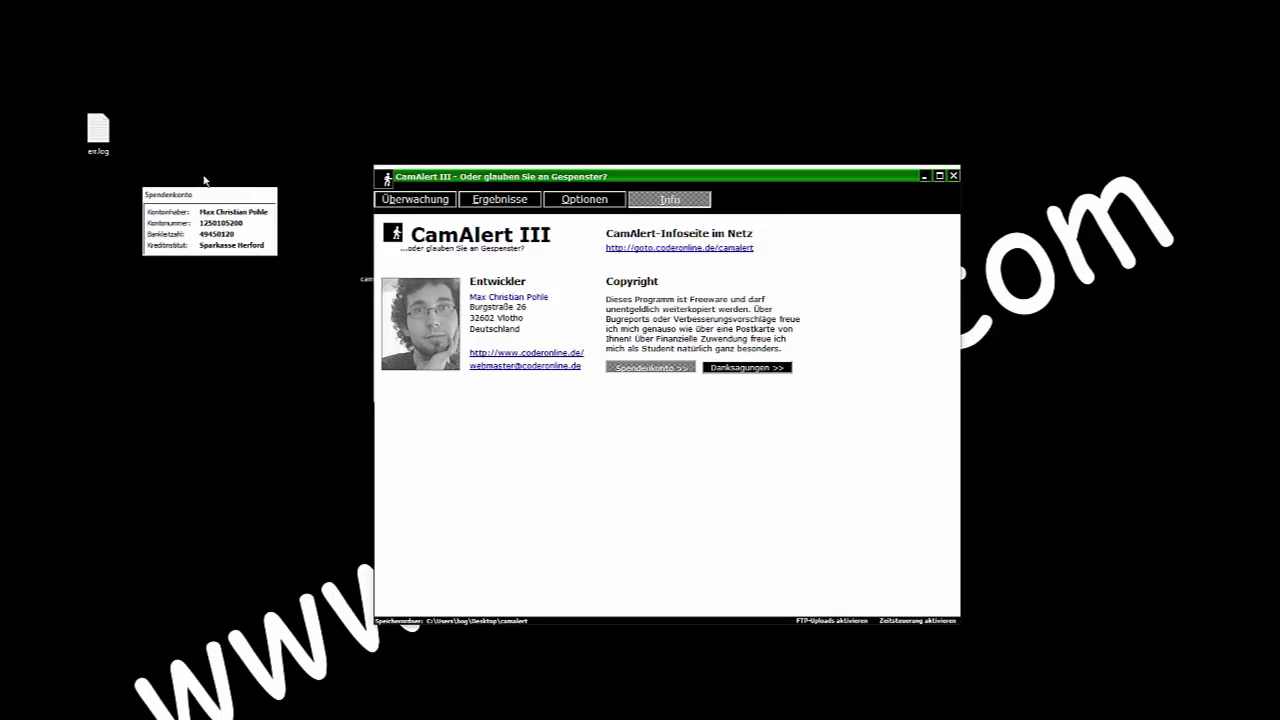
pyautogui.click(954, 177)
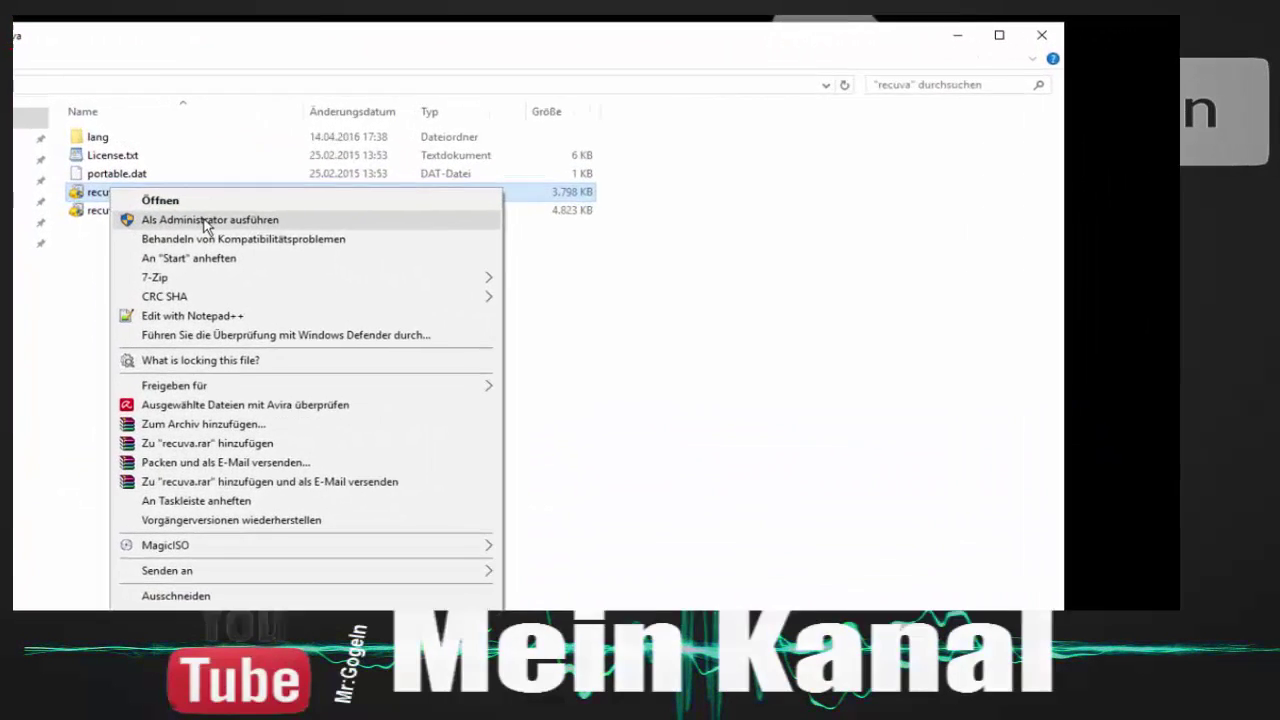
# Switch to the recuva folder, launch recuva.exe as administrator, and continue past the Recuva Wizard's welcome page.
pyautogui.click(165, 185)
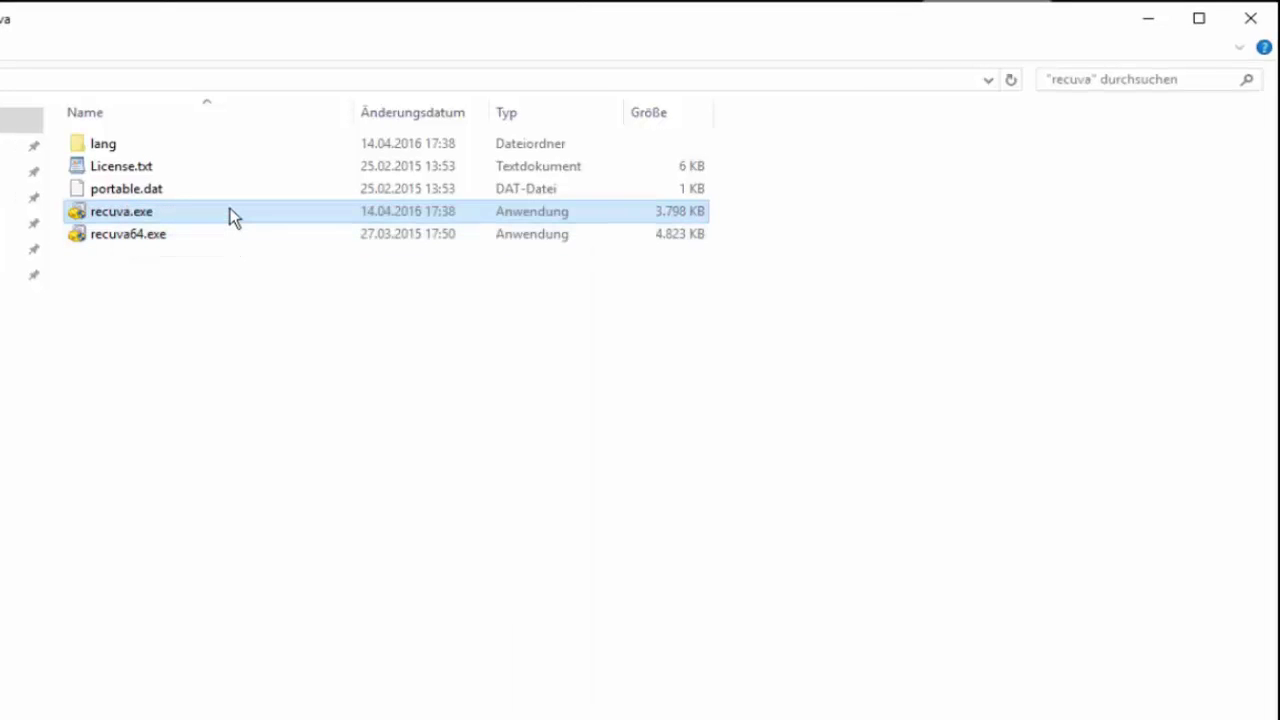
pyautogui.click(230, 210)
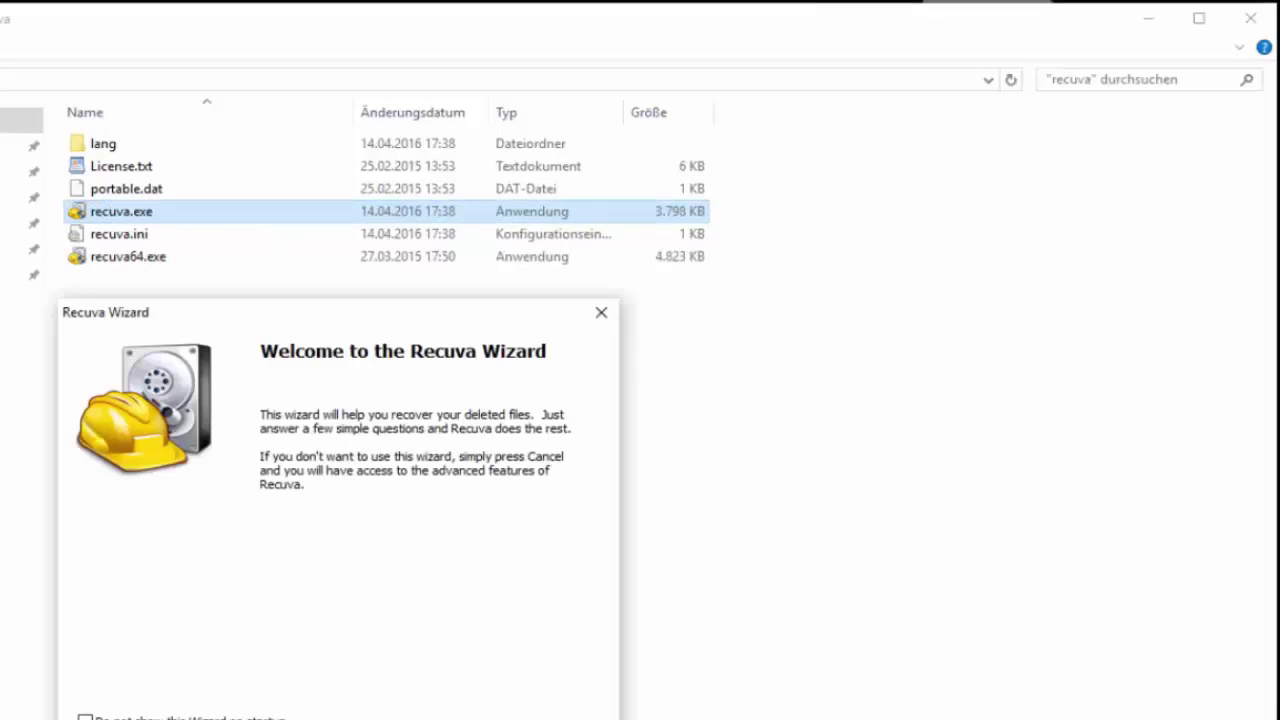
pyautogui.moveTo(395, 326); pyautogui.dragTo(558, 170)
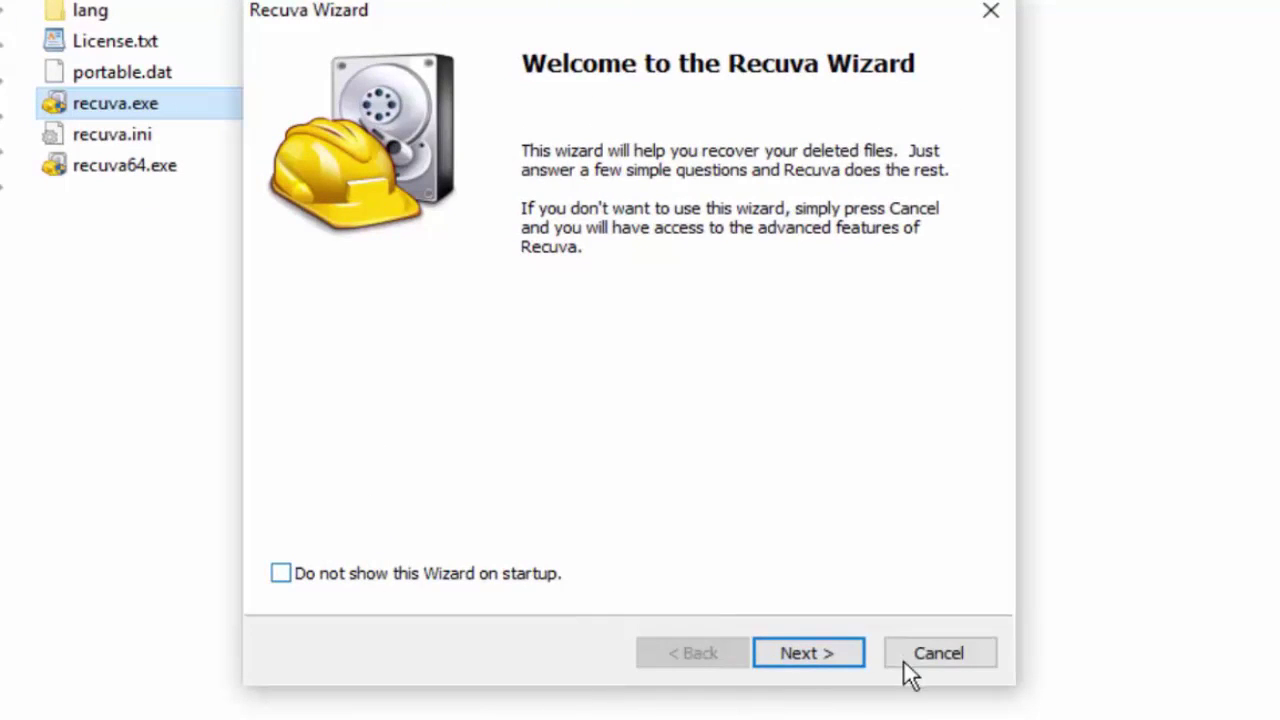
pyautogui.click(839, 660)
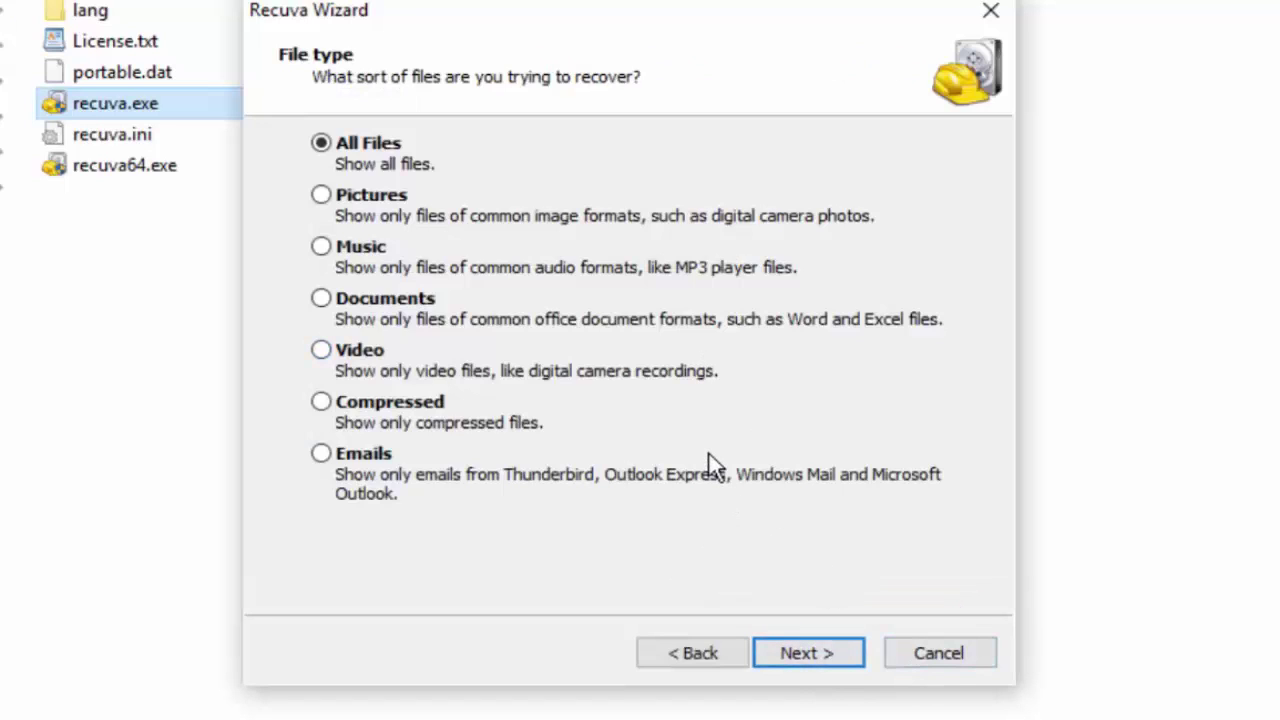
# Go through the file type choices in the wizard, settle on All Files, and continue to the file location page.
pyautogui.click(378, 203)
pyautogui.click(321, 250)
pyautogui.click(333, 198)
pyautogui.click(321, 300)
pyautogui.click(352, 404)
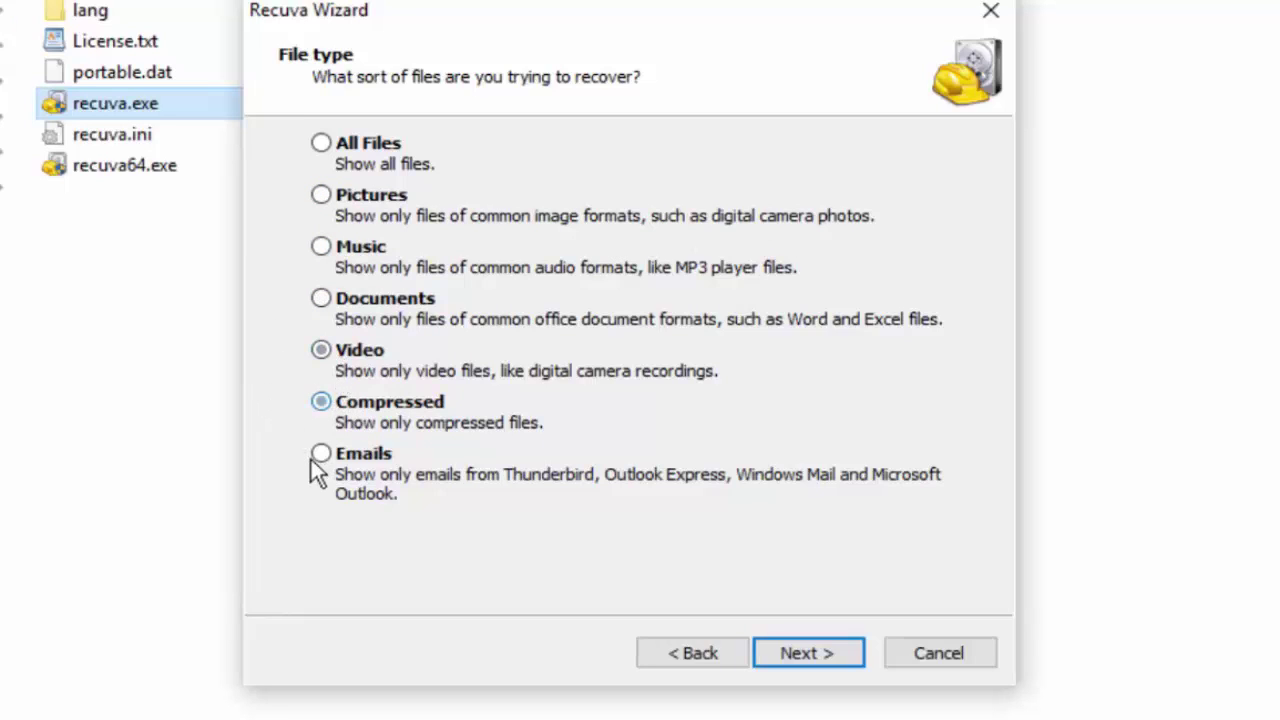
pyautogui.click(329, 145)
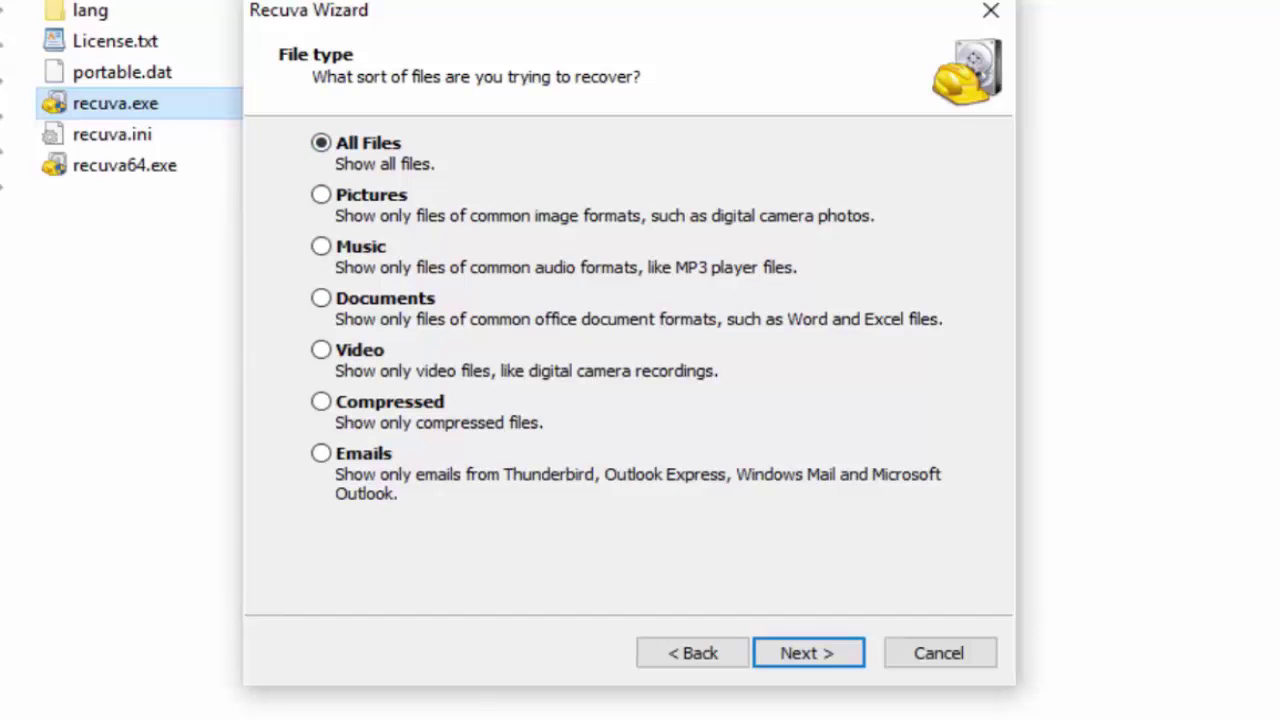
pyautogui.click(819, 662)
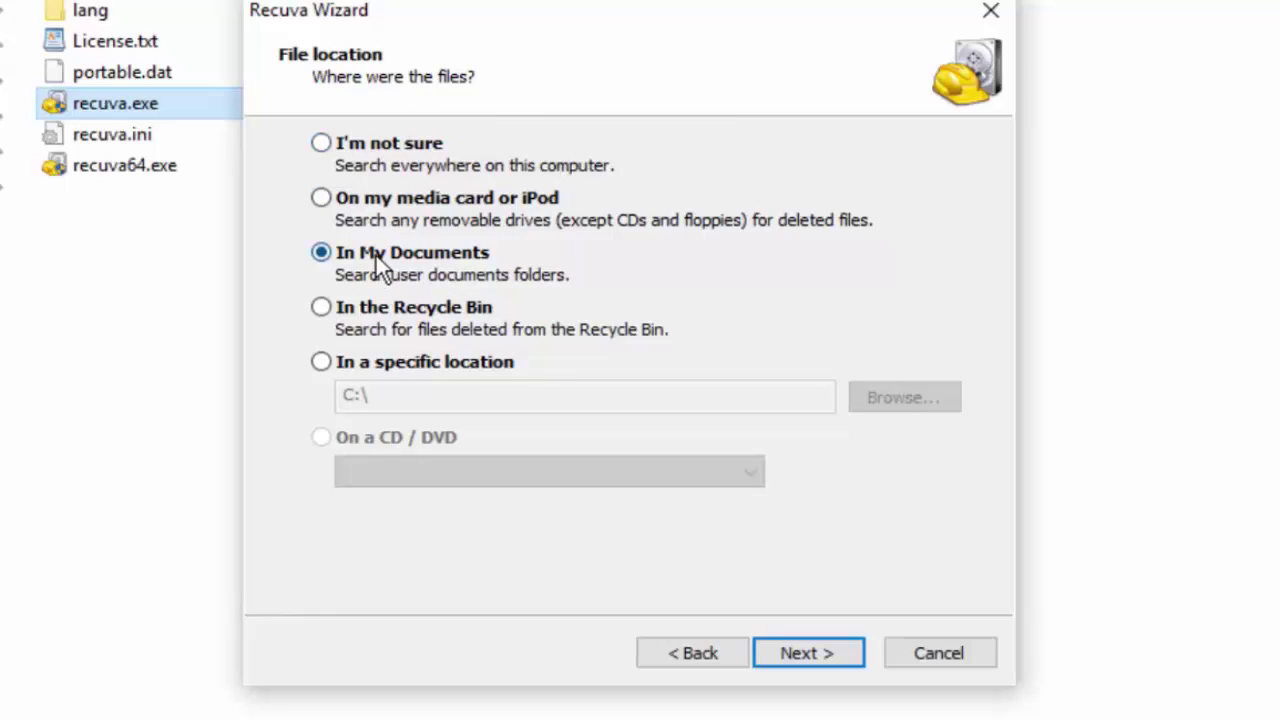
# Go through the file location choices, including media card and Recycle Bin, and select In a specific location.
pyautogui.click(412, 198)
pyautogui.click(320, 145)
pyautogui.click(415, 309)
pyautogui.click(360, 202)
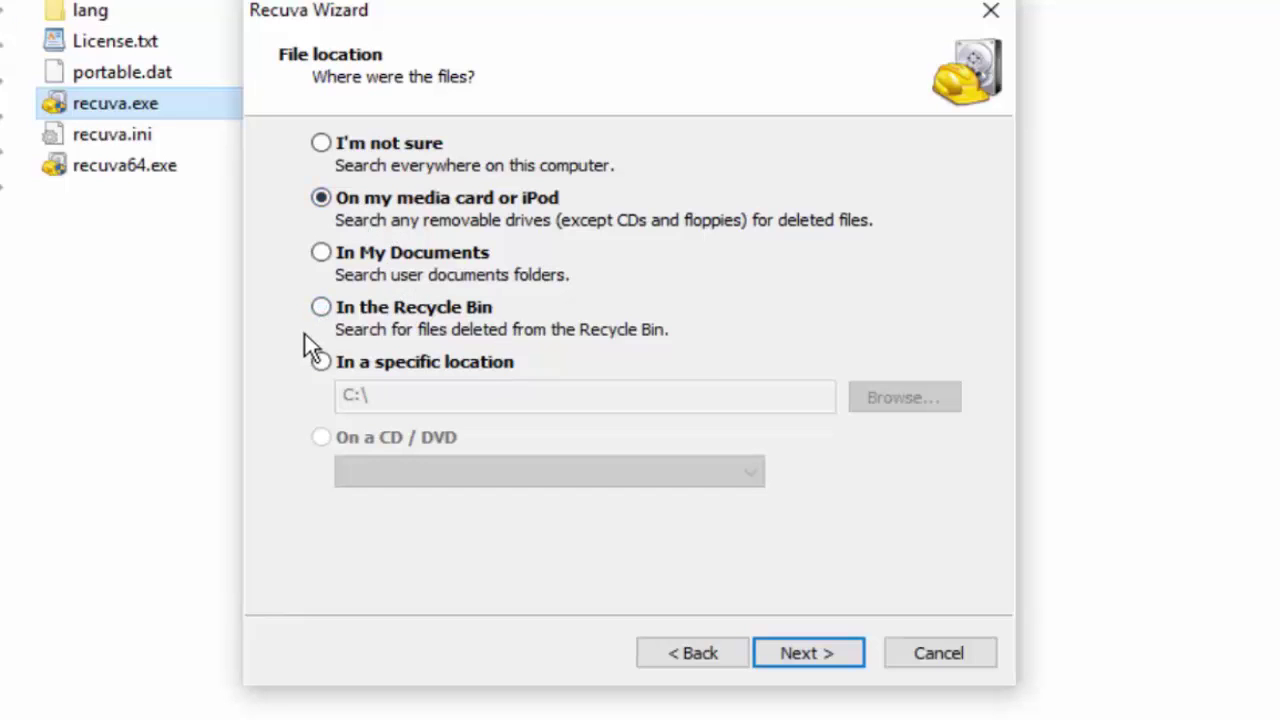
pyautogui.click(352, 364)
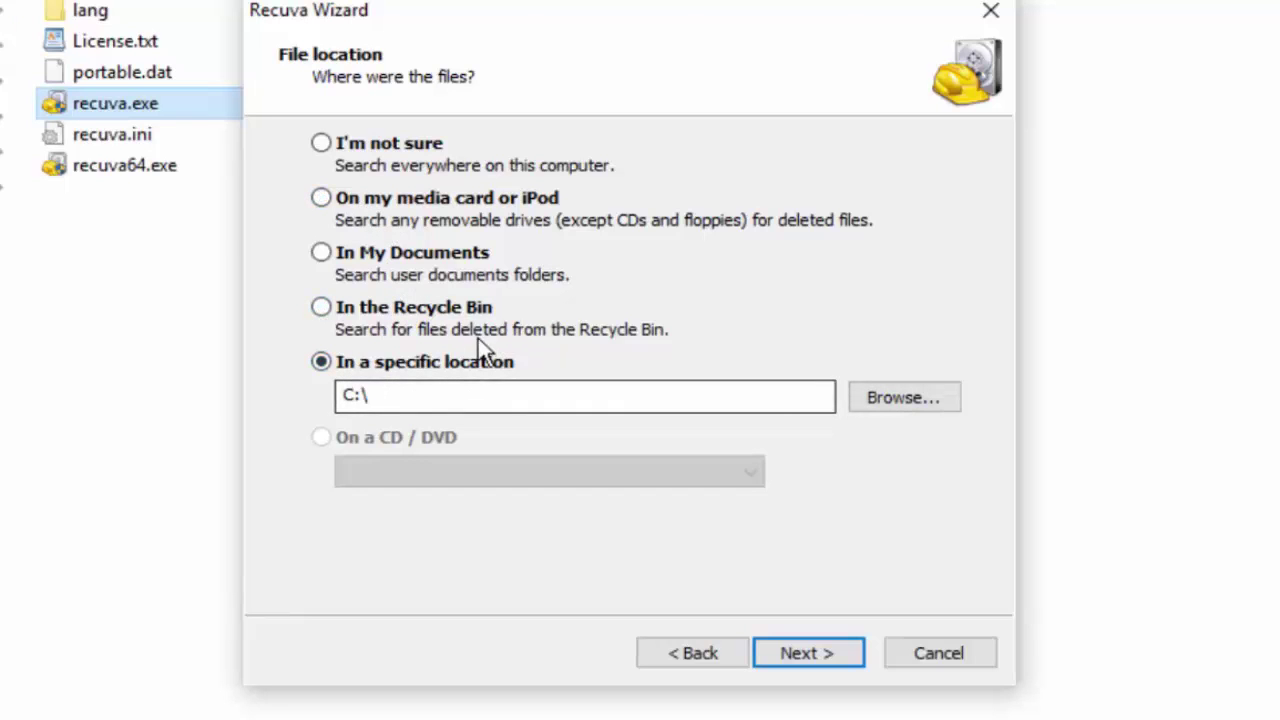
# Browse the drives and folders and set the Desktop folder under Dieser PC as the specific search location.
pyautogui.click(899, 407)
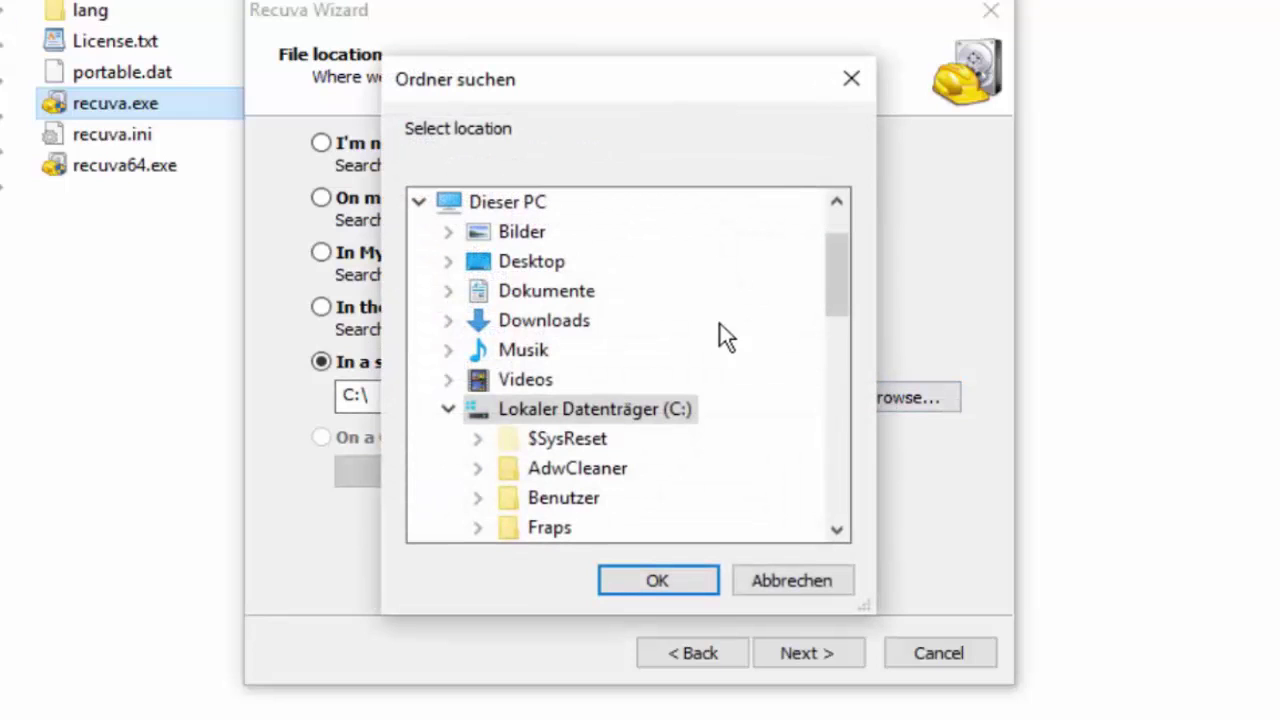
pyautogui.click(448, 409)
pyautogui.scroll(-2, 658, 262)
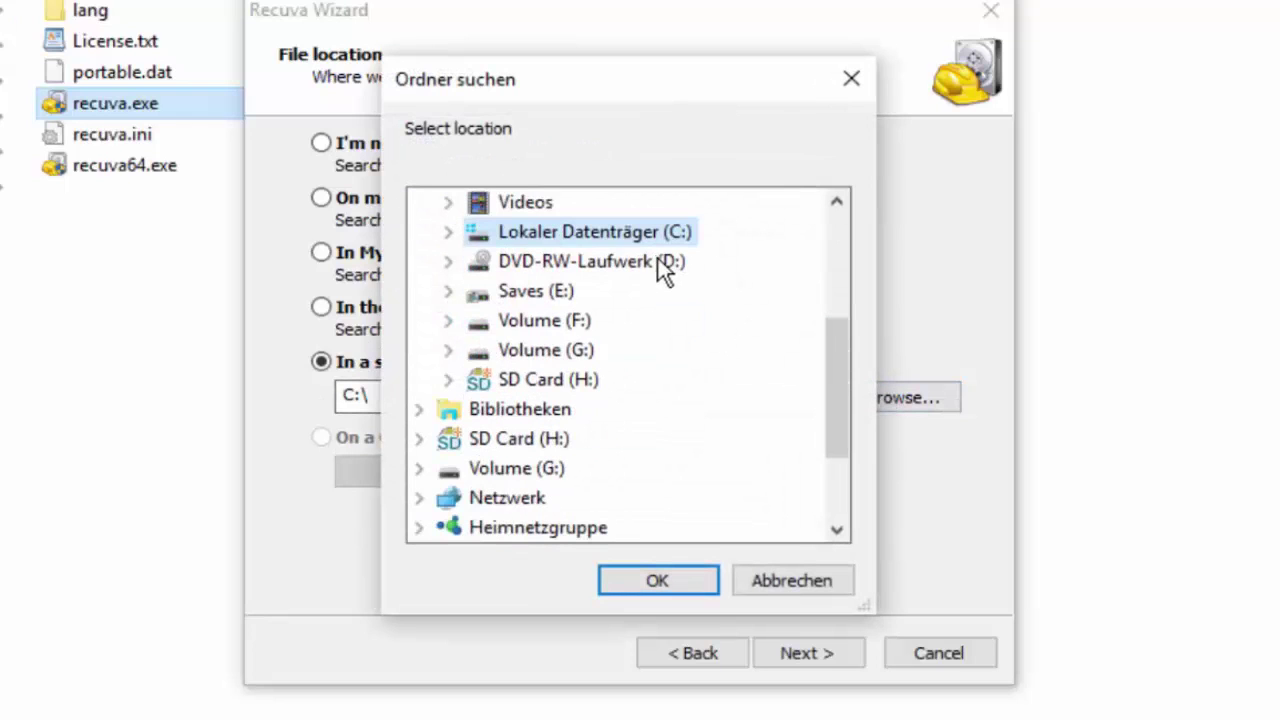
pyautogui.scroll(-1, 728, 388)
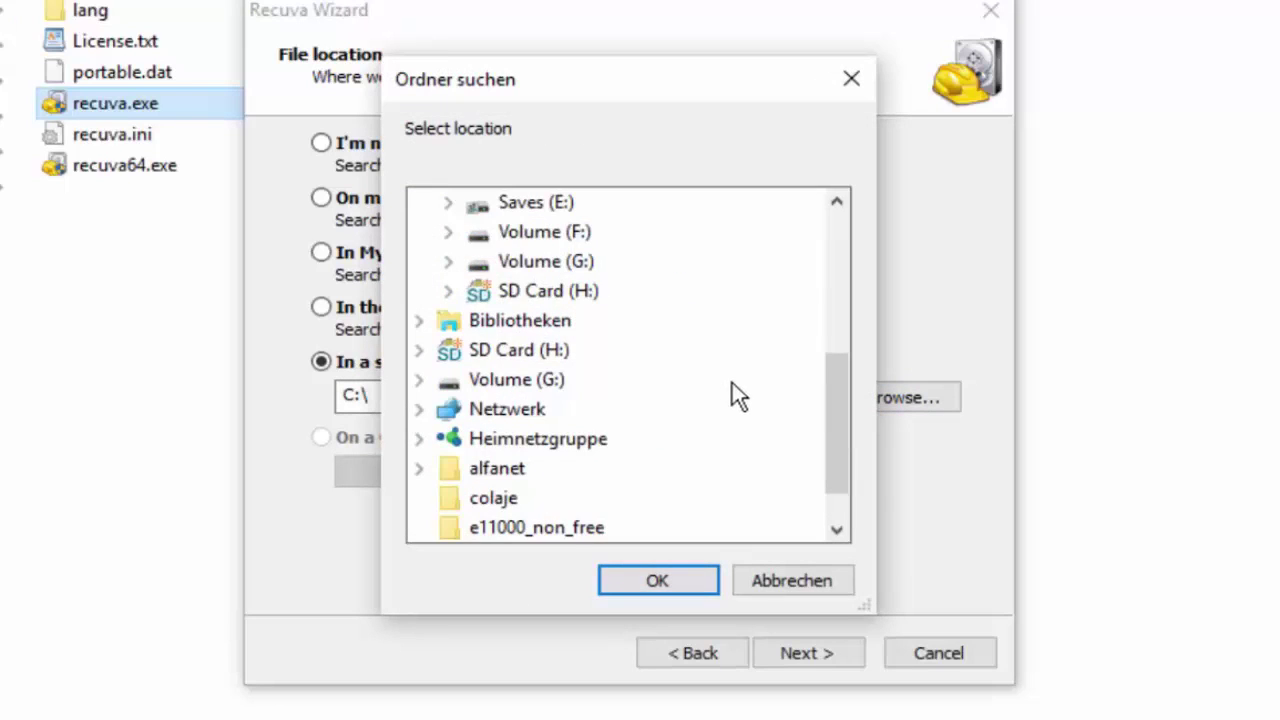
pyautogui.scroll(4, 700, 360)
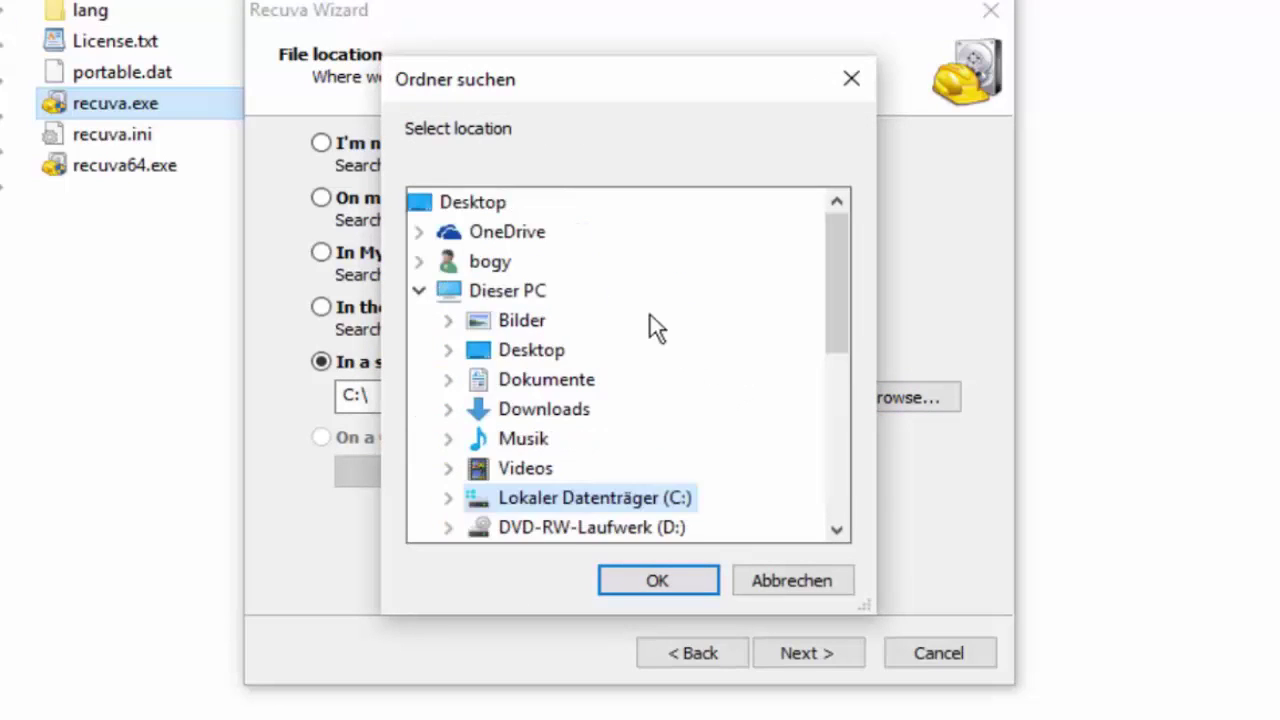
pyautogui.click(545, 356)
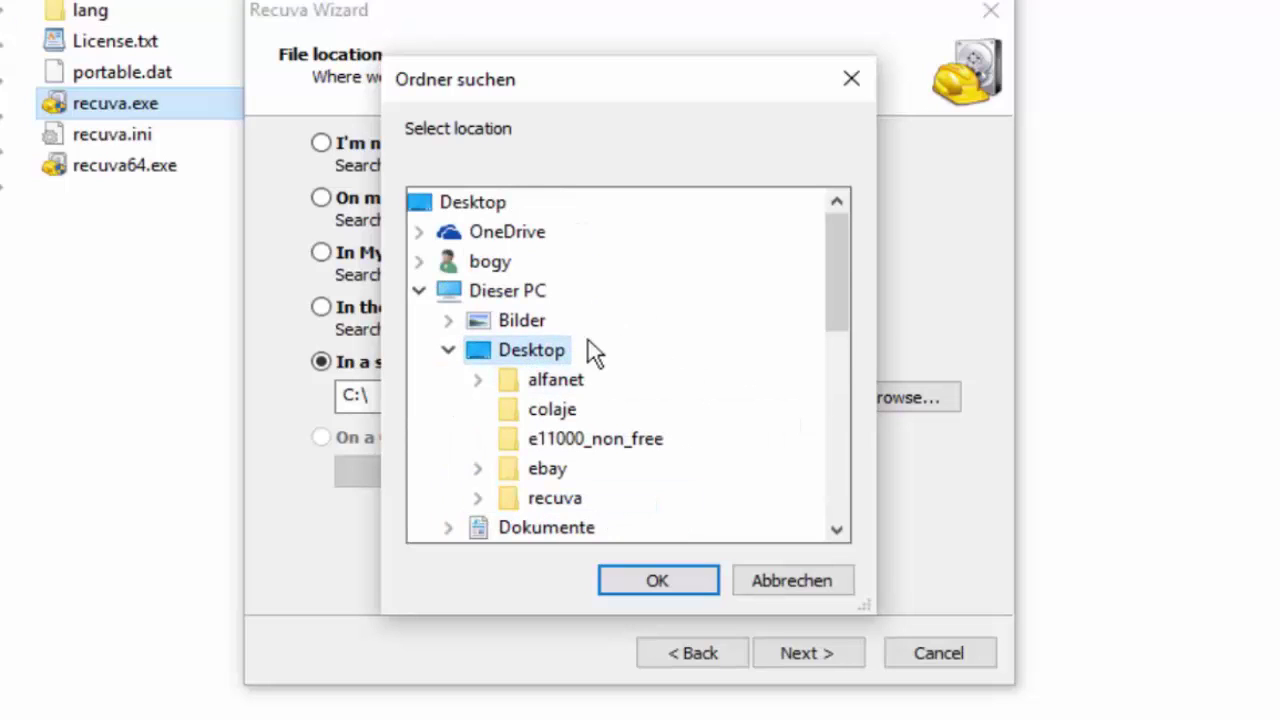
pyautogui.scroll(-2, 615, 340)
pyautogui.scroll(2, 640, 280)
pyautogui.click(657, 584)
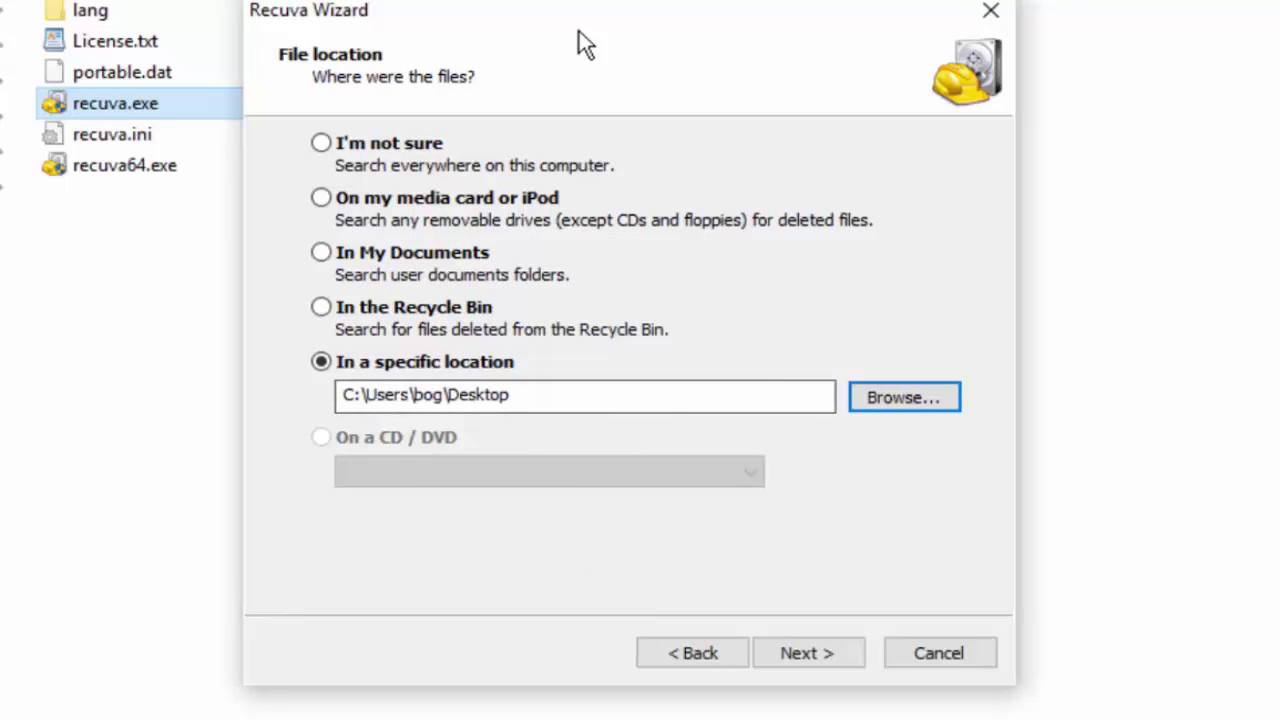
# Continue to the wizard's final page and try the Enable Deep Scan option.
pyautogui.click(800, 655)
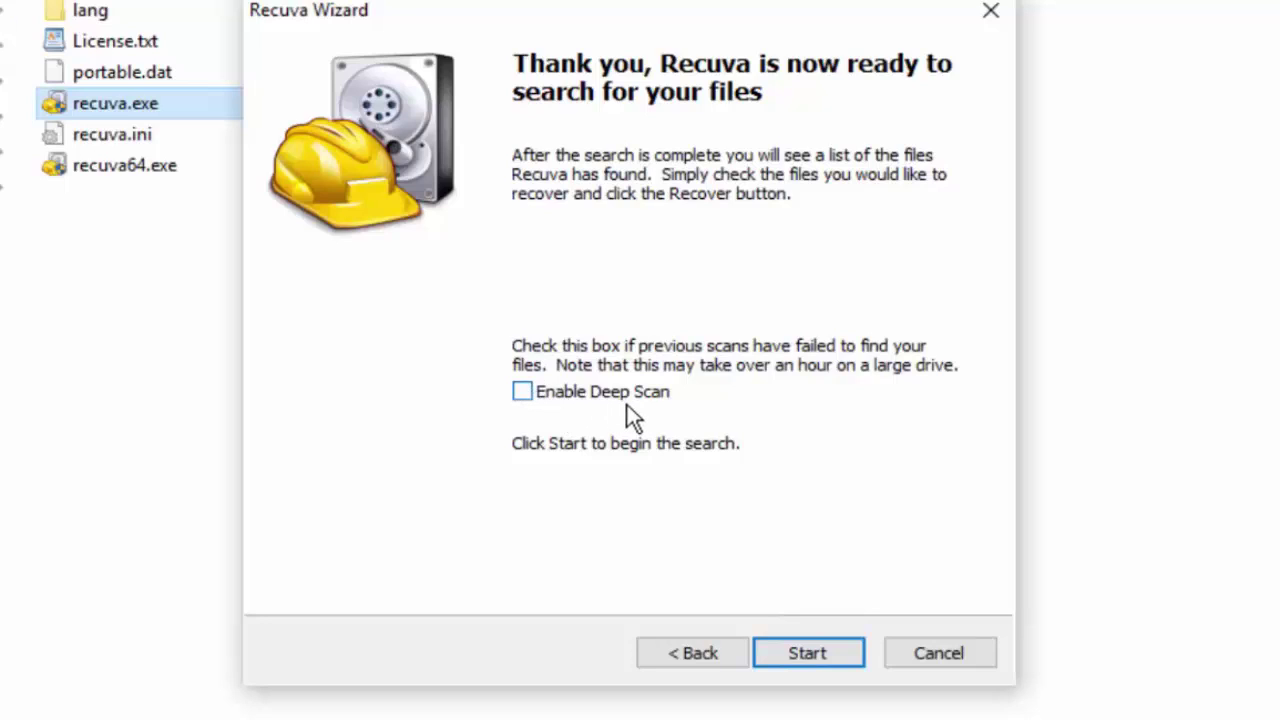
pyautogui.click(520, 393)
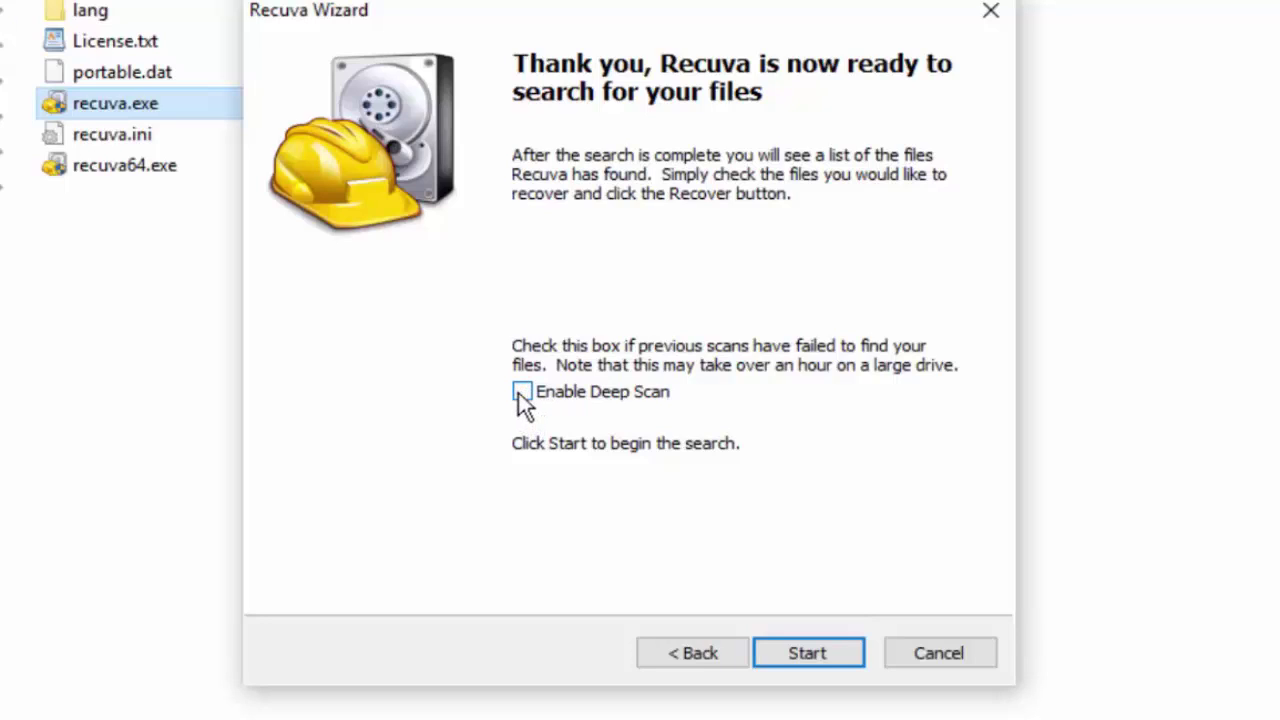